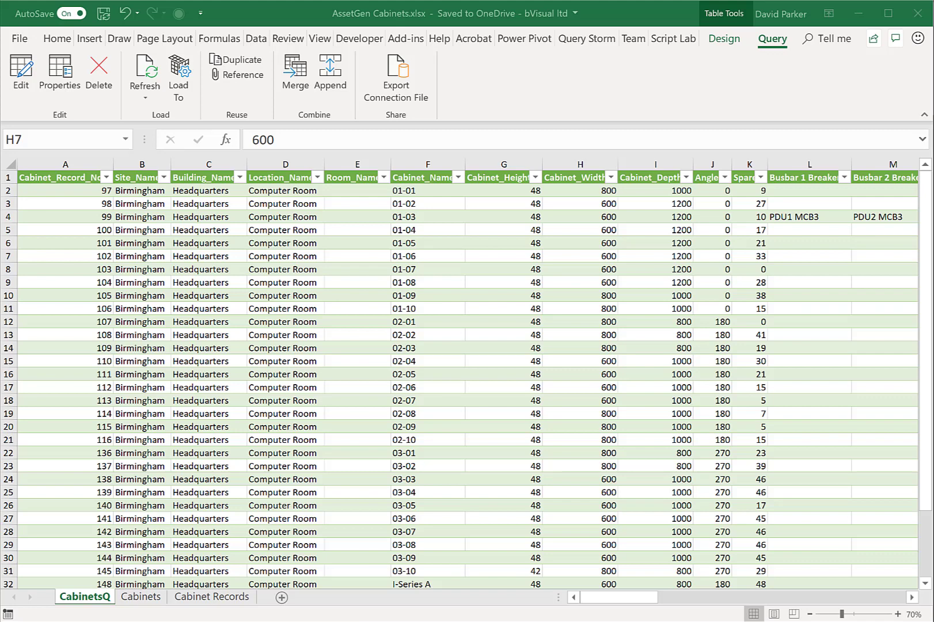
# Step: Switch from the Excel workbook to the Visio floor plan drawing with Alt+Tab
pyautogui.hotkey('alt', 'Tab')
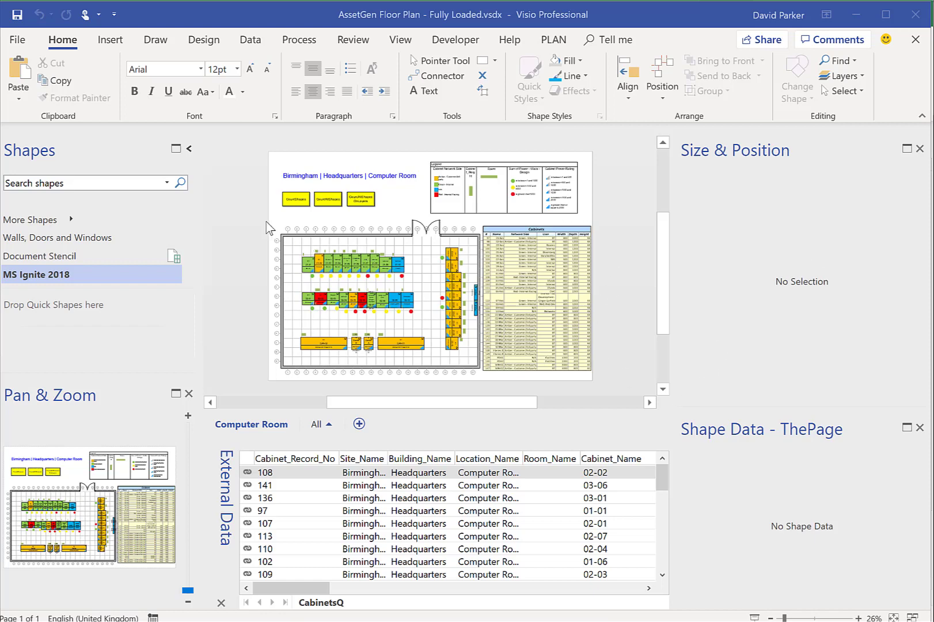
# Step: Zoom into the first cabinet row and select Reuters cabinet 01-03 to see its data
pyautogui.moveTo(273, 228); pyautogui.dragTo(395, 289)
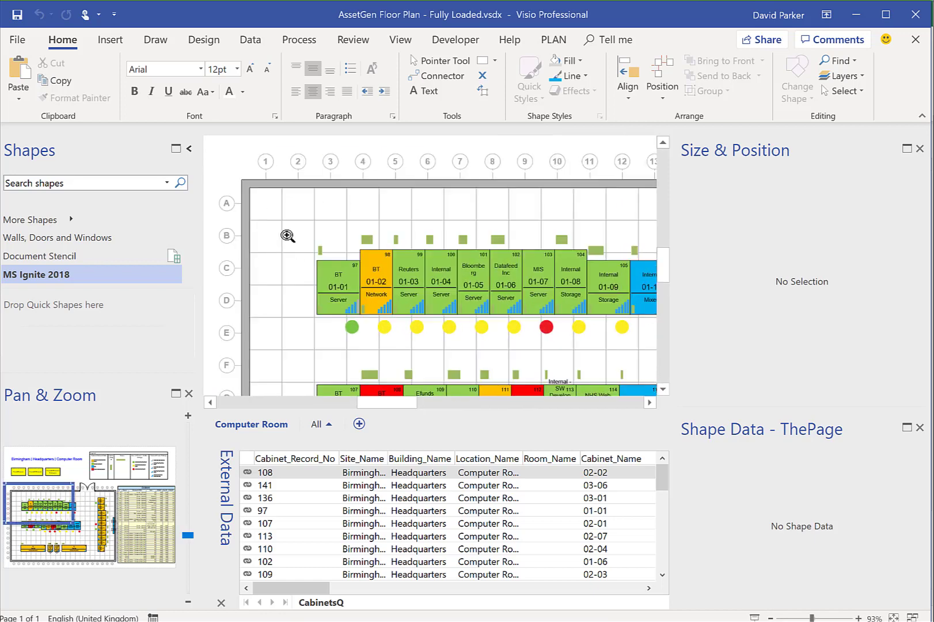
pyautogui.keyDown('ctrl'); pyautogui.keyDown('shift'); pyautogui.click(586, 364); pyautogui.keyUp('shift'); pyautogui.keyUp('ctrl')
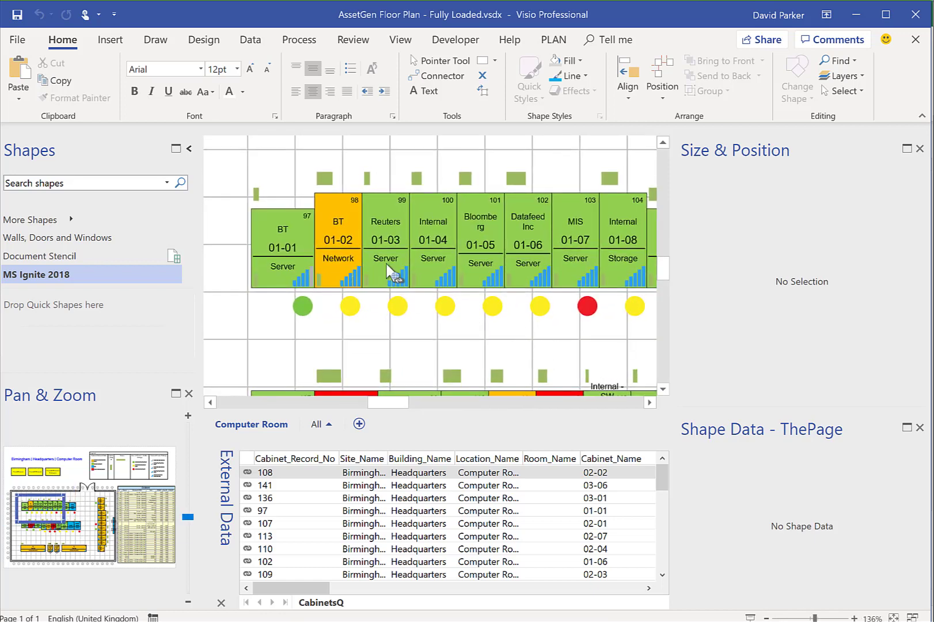
pyautogui.click(385, 279)
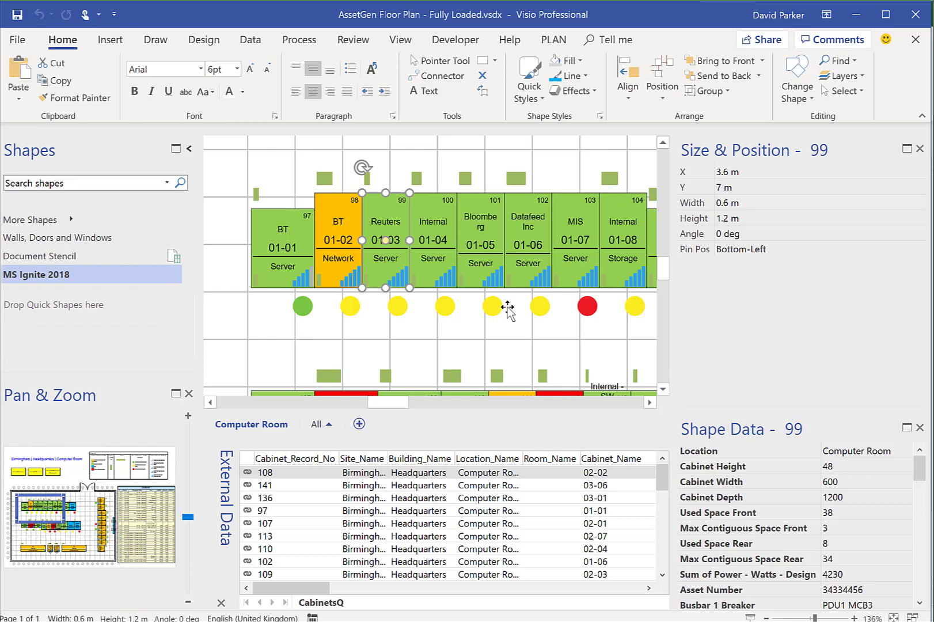
# Step: Fit the page, inspect the legend area, then refit the page and clear the selection
pyautogui.hotkey('ctrl', 'shift', 'w')
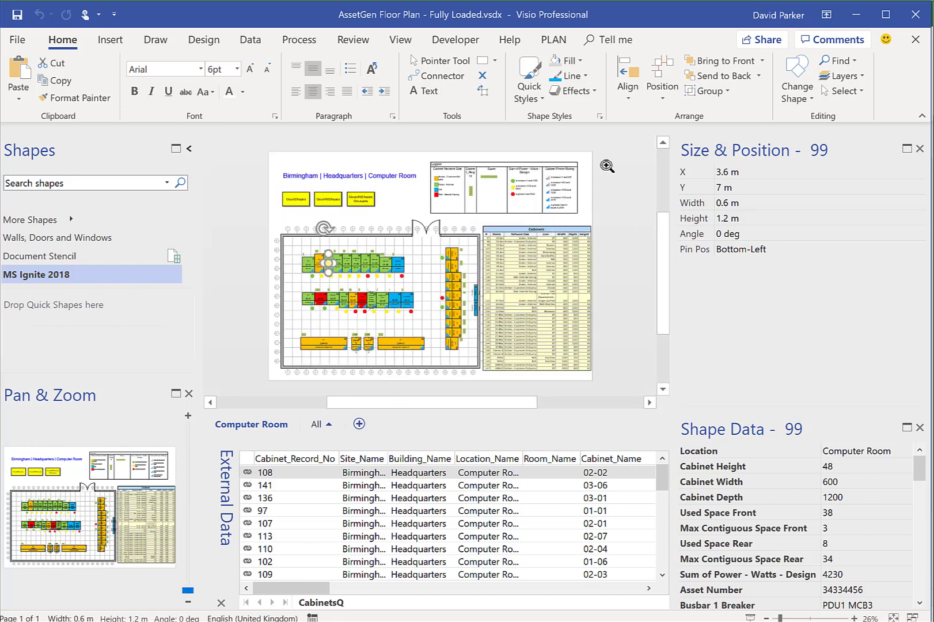
pyautogui.moveTo(607, 166); pyautogui.dragTo(403, 238)
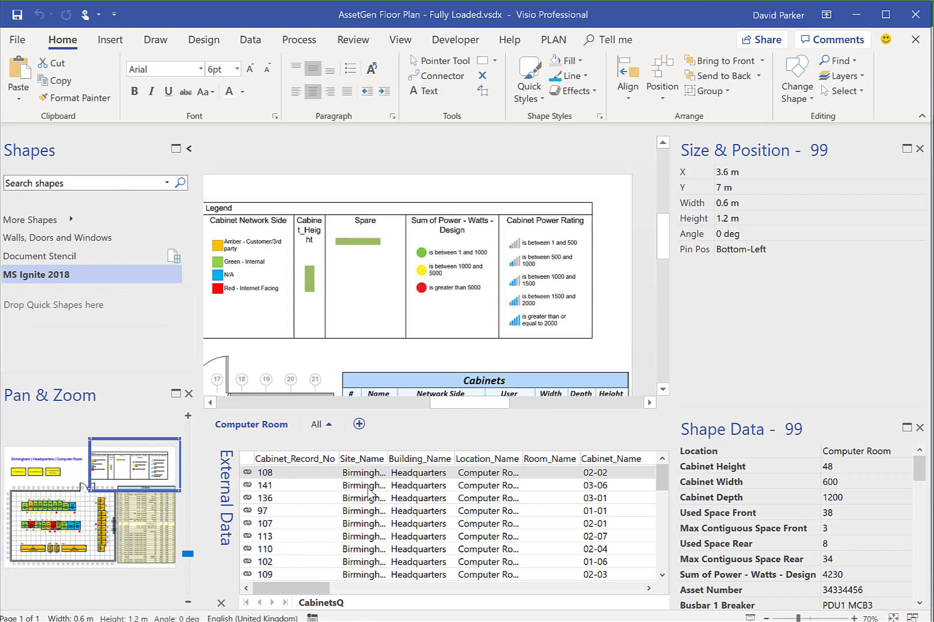
pyautogui.scroll(-5, 467, 337)
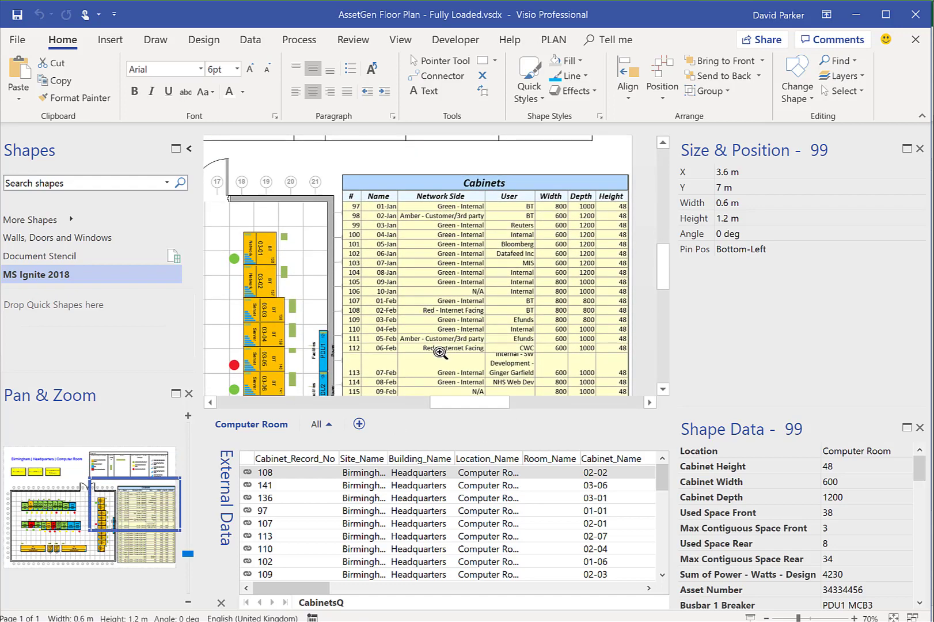
pyautogui.hotkey('ctrl', 'shift', 'w')
pyautogui.click(278, 198)
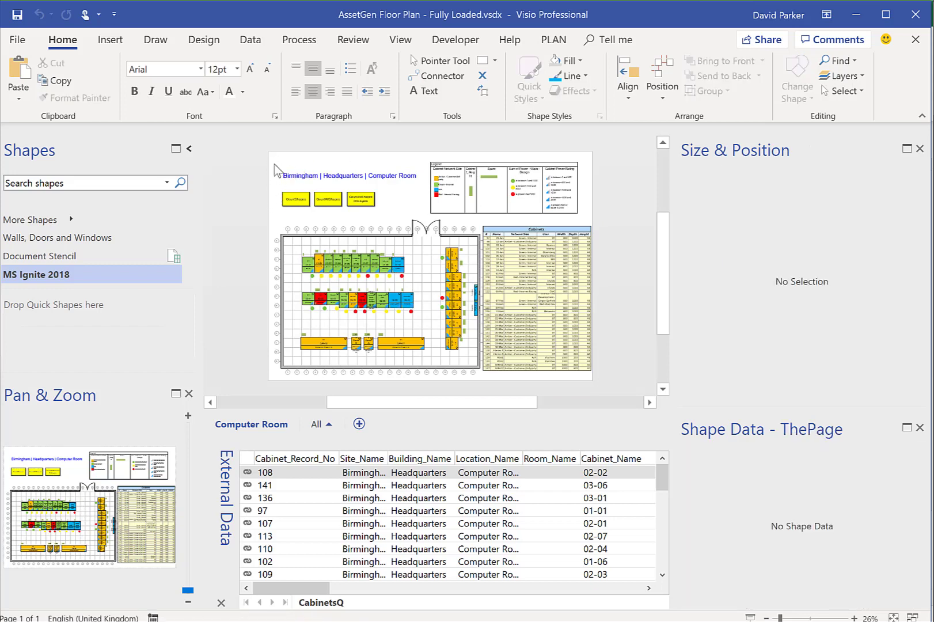
# Step: Run CountShapes on the page (432 top-level shapes) and dismiss the result message
pyautogui.doubleClick(291, 199)
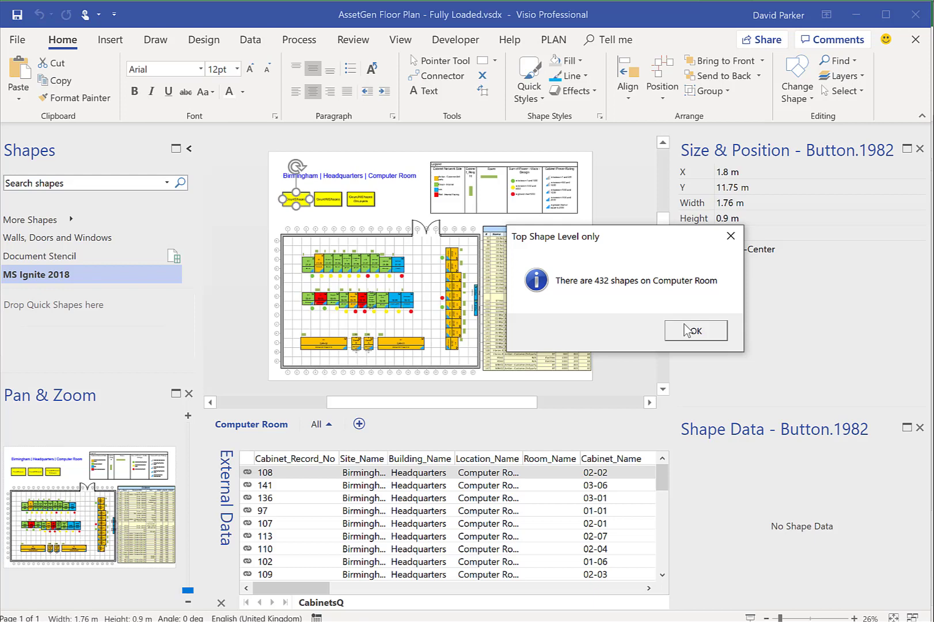
pyautogui.click(696, 340)
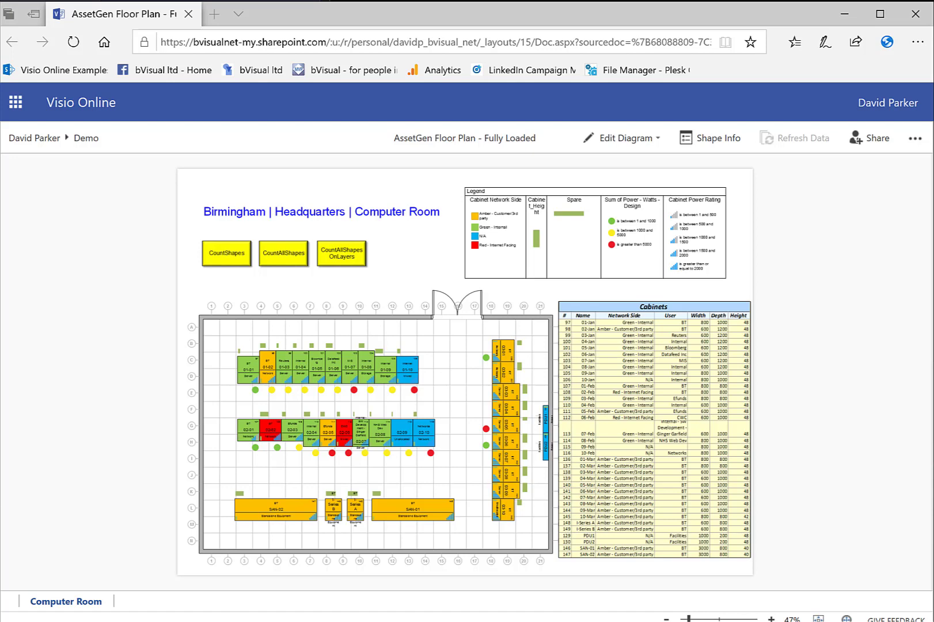
# Step: Turn on Shape Info and show cabinet 137's shape data and Cabinet Details hyperlink
pyautogui.click(713, 142)
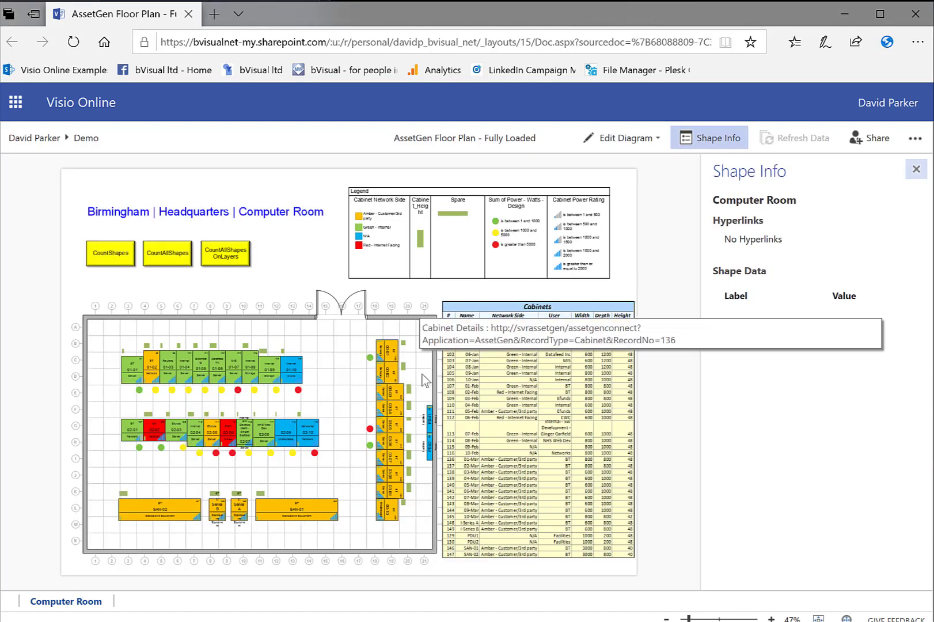
pyautogui.click(387, 372)
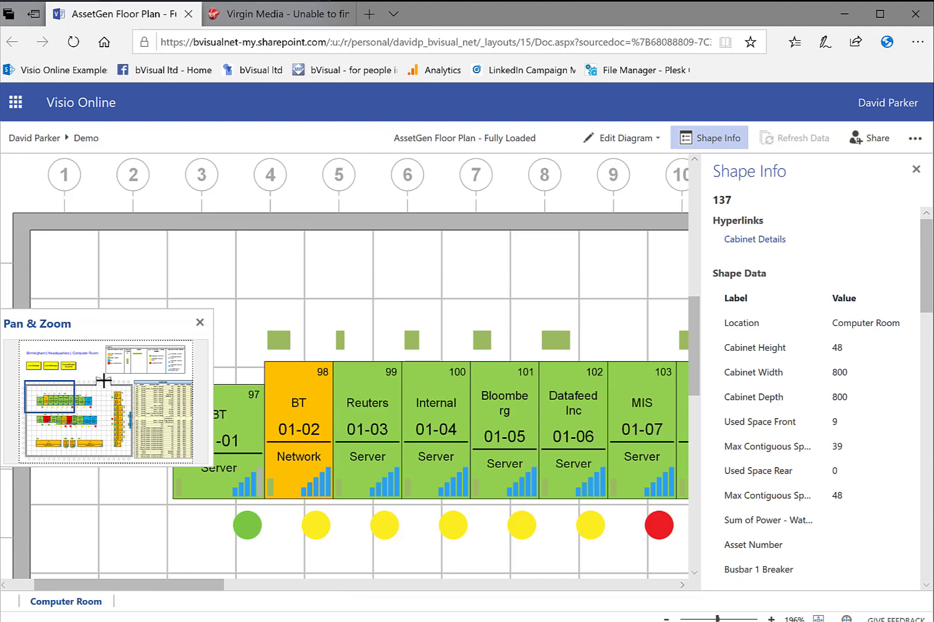
# Step: Create a share link with editing disallowed, copy it, and close the Share dialog
pyautogui.click(876, 143)
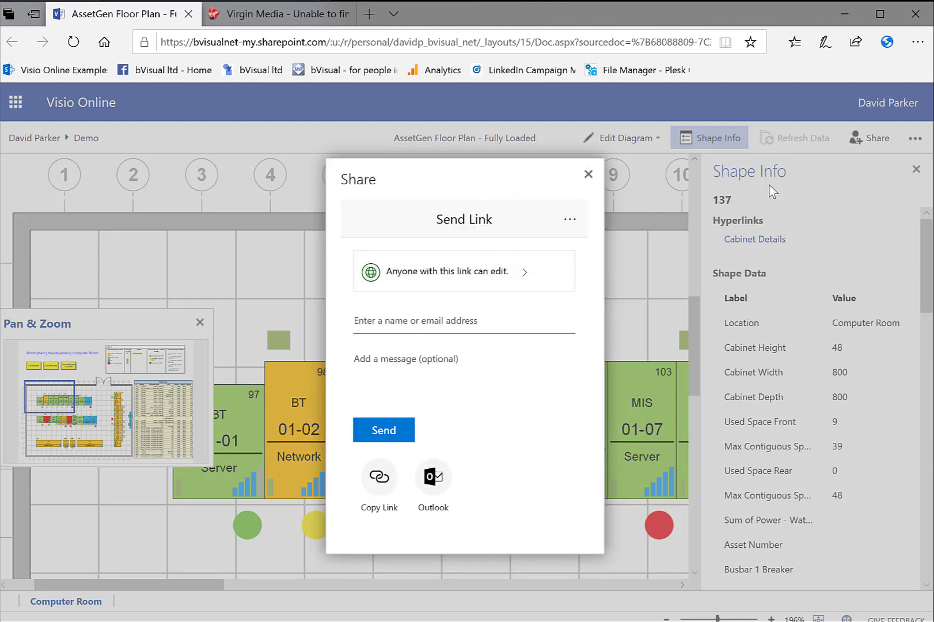
pyautogui.click(531, 273)
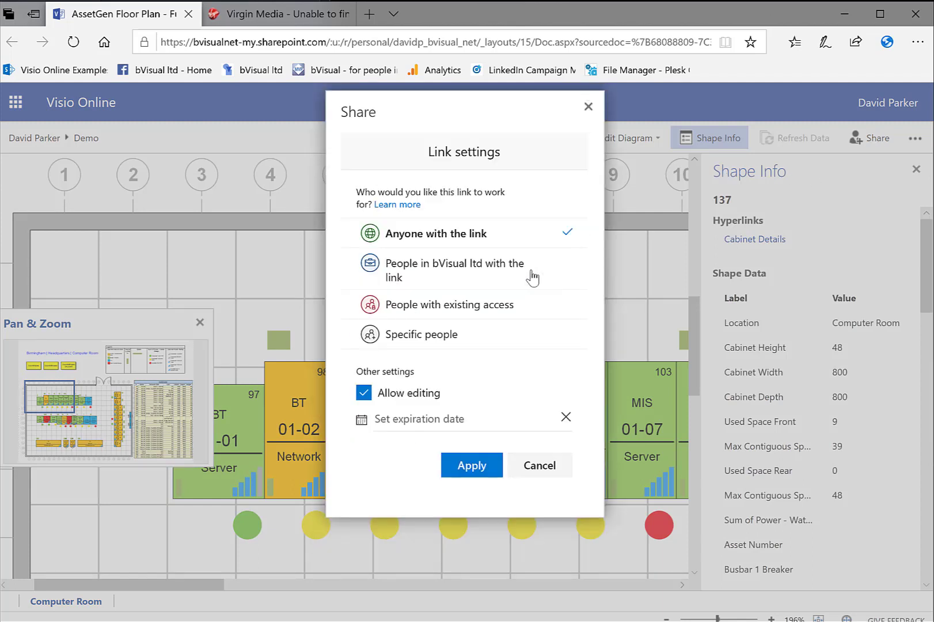
pyautogui.click(365, 397)
pyautogui.click(466, 473)
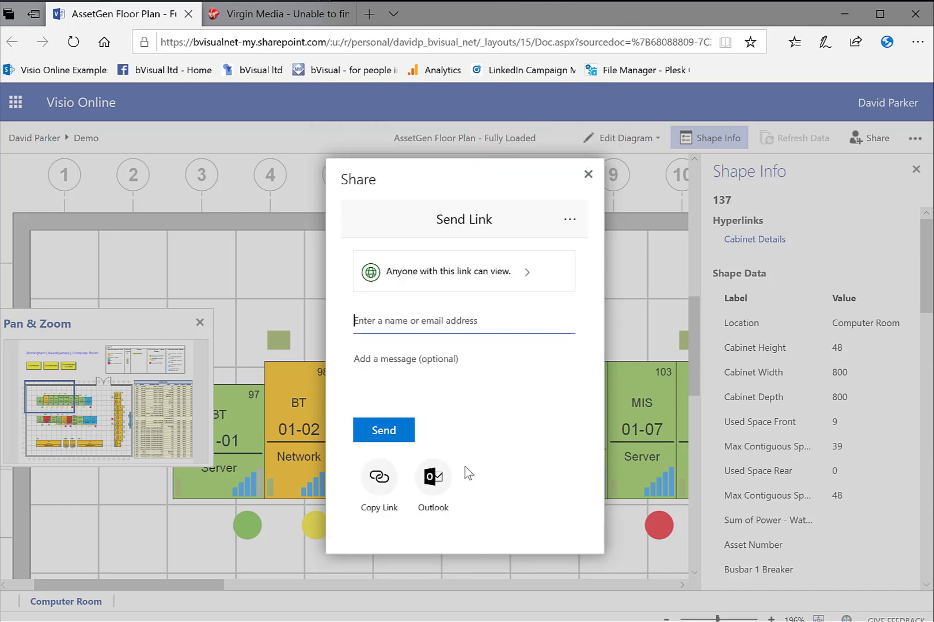
pyautogui.click(384, 474)
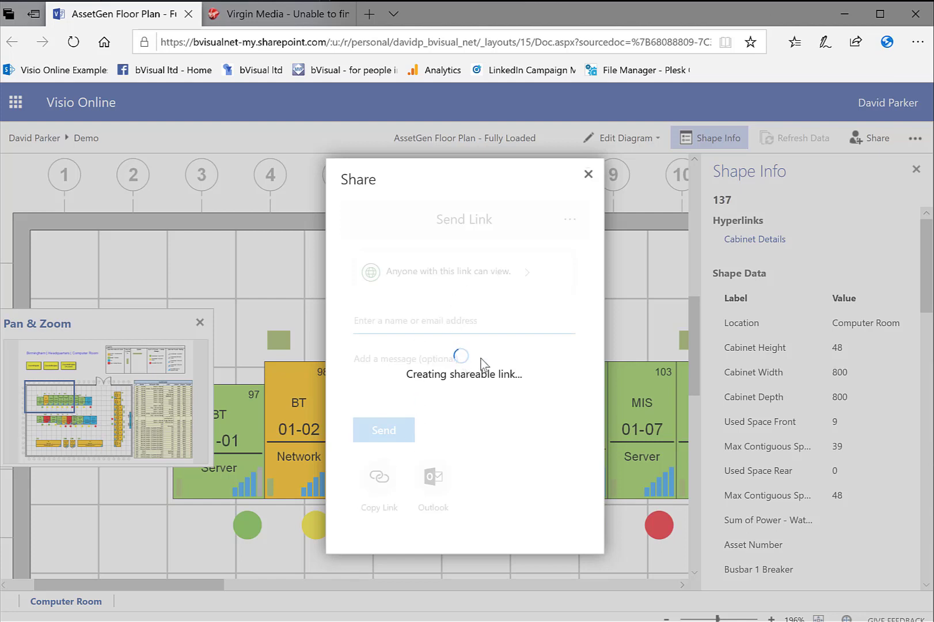
pyautogui.click(535, 367)
pyautogui.click(588, 247)
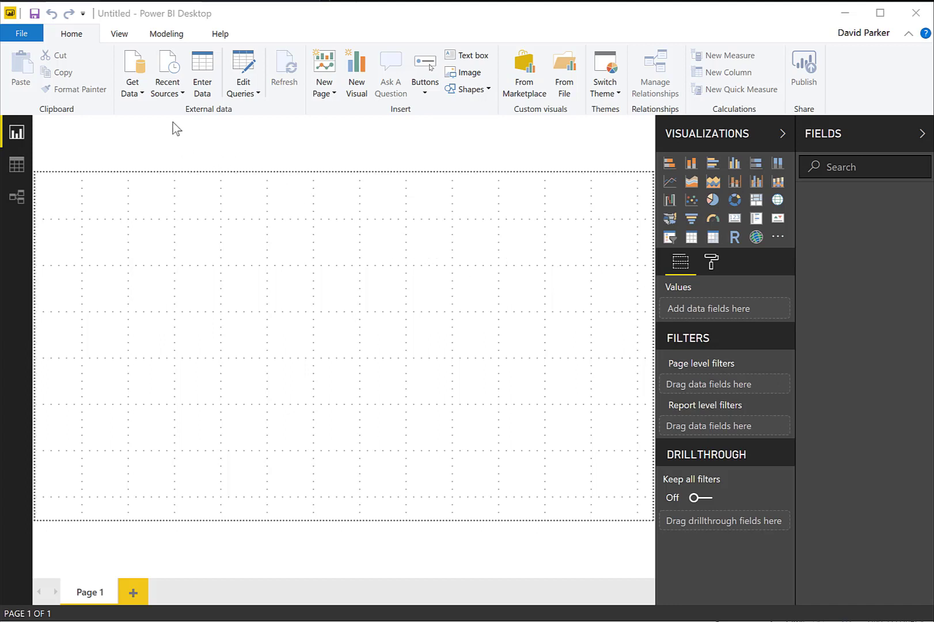
# Step: Choose Excel as the data source and open AssetGen Cabinets.xlsx
pyautogui.click(140, 95)
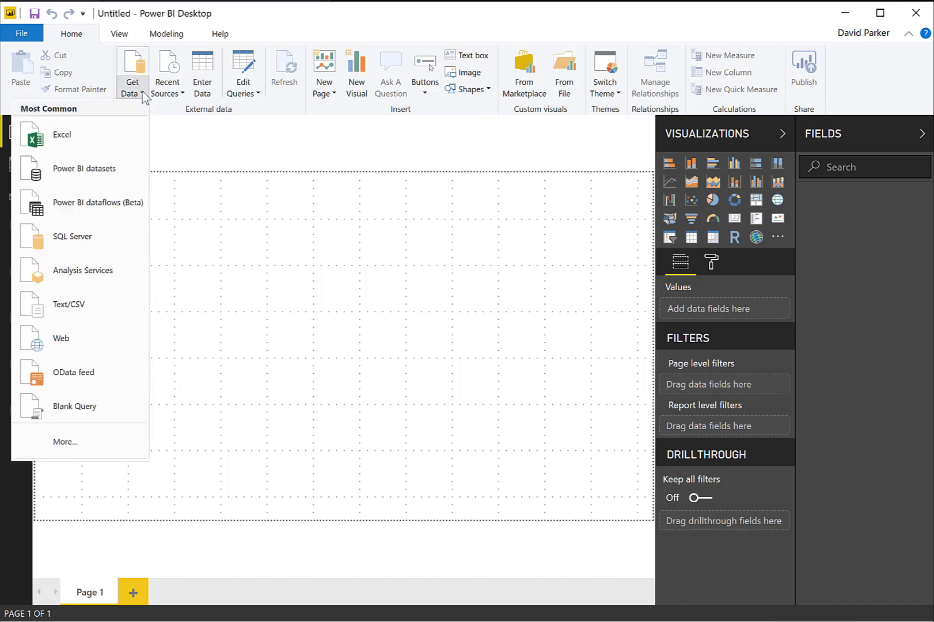
pyautogui.click(90, 141)
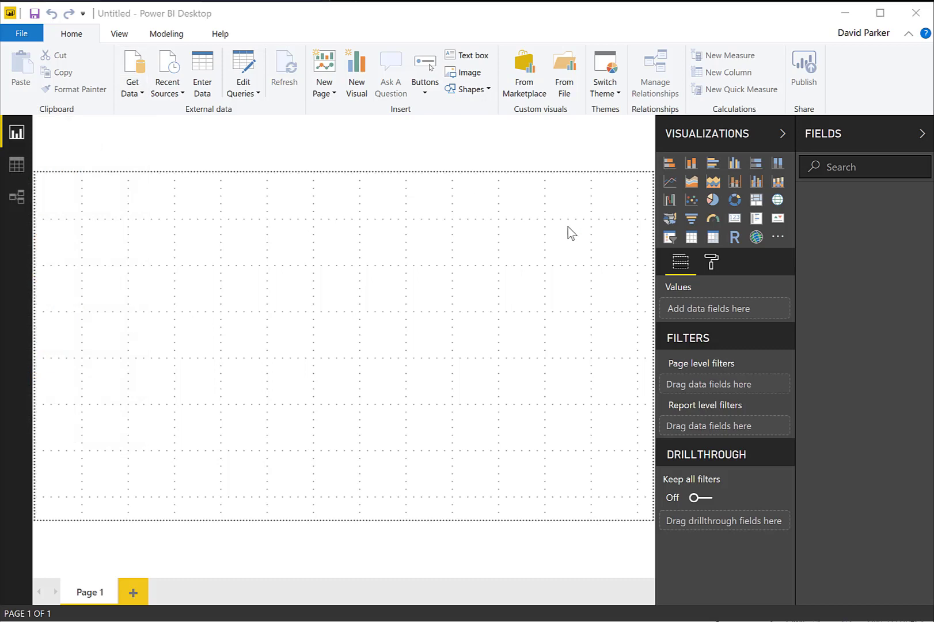
pyautogui.click(247, 108)
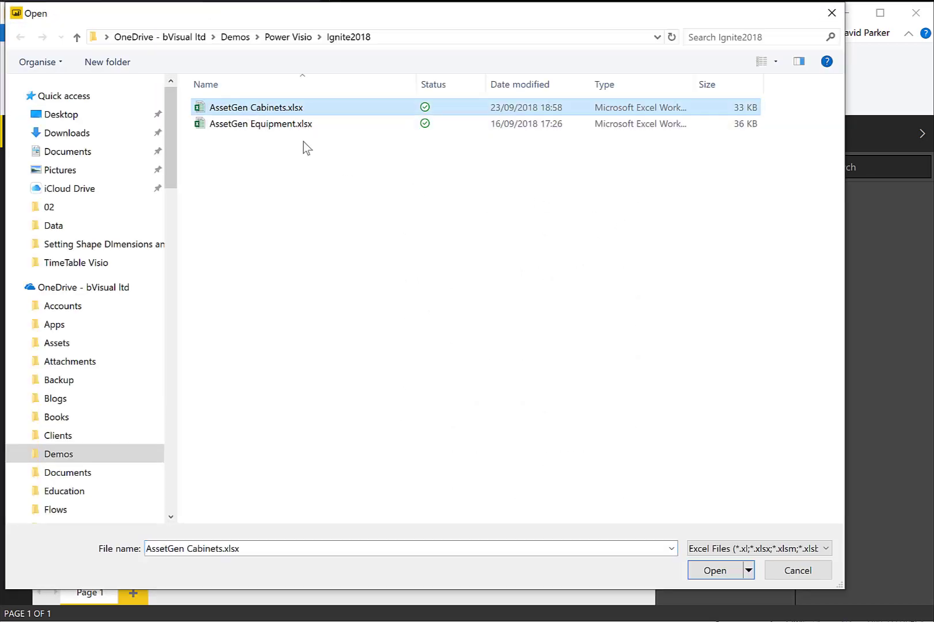
pyautogui.click(716, 567)
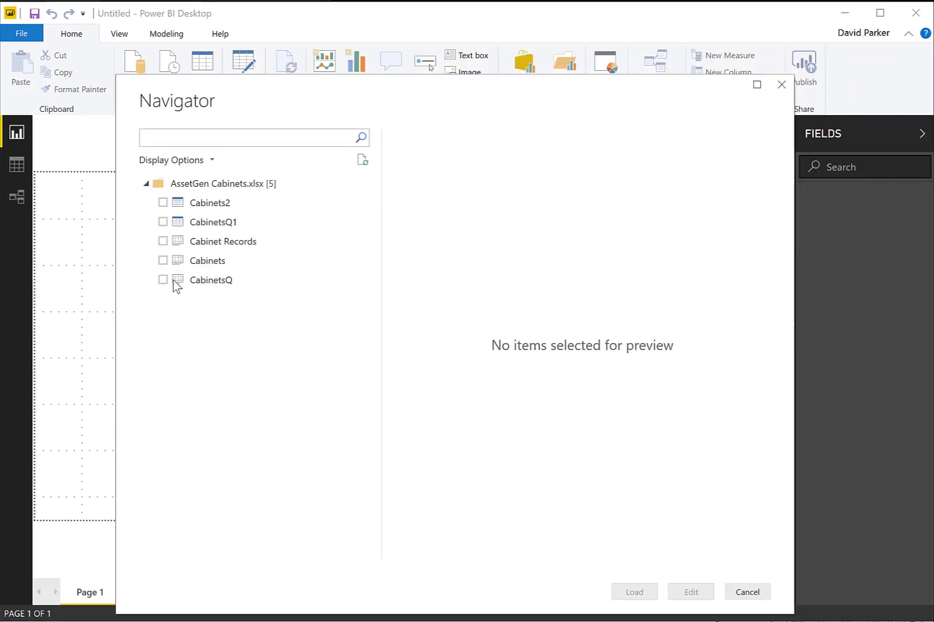
# Step: Tick the CabinetsQ table in the Navigator, preview it, and load it
pyautogui.click(163, 279)
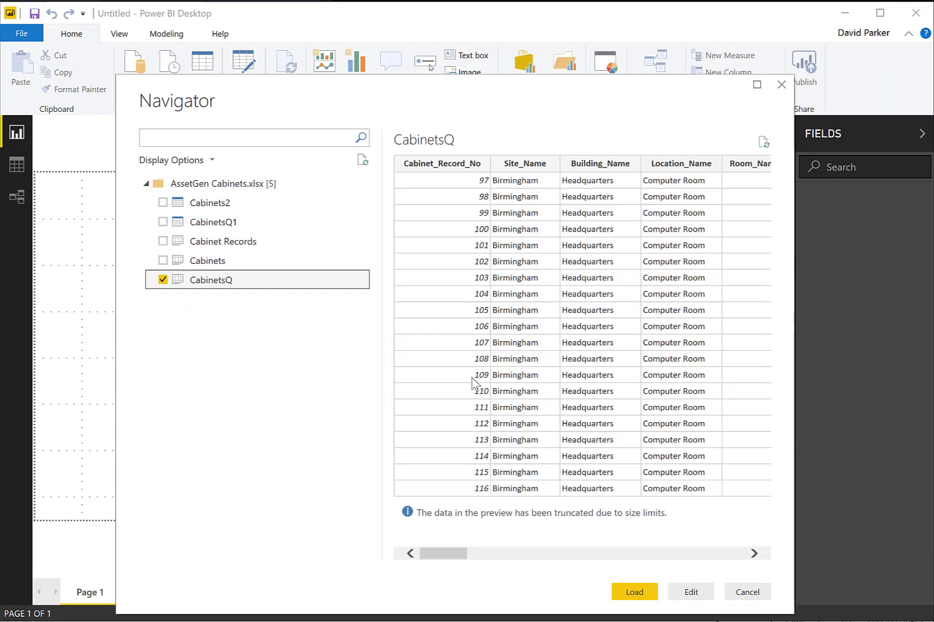
pyautogui.moveTo(450, 559); pyautogui.dragTo(632, 603)
pyautogui.click(643, 598)
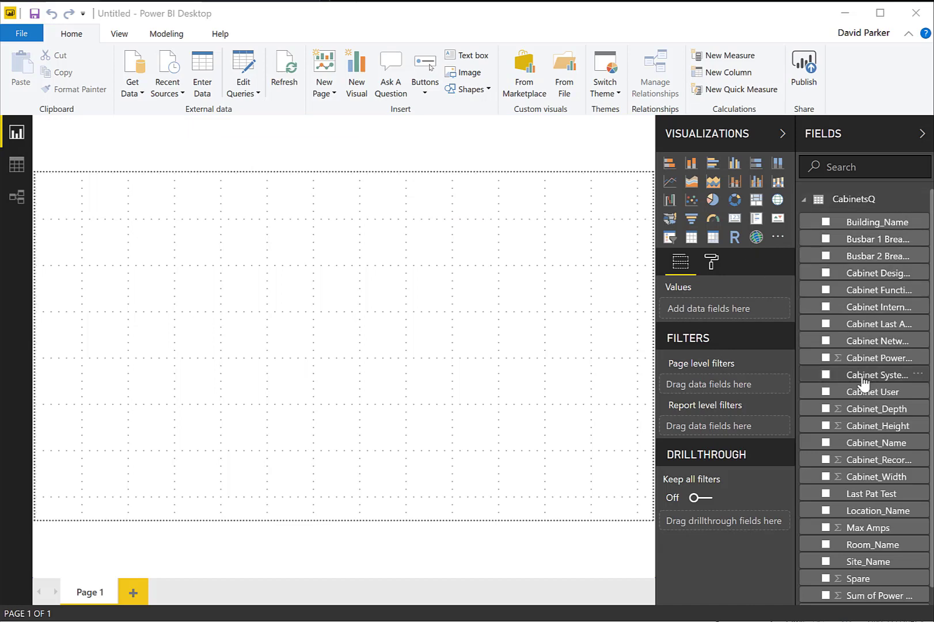
# Step: Search the marketplace for 'Vi', add Visio Visual, and confirm the import
pyautogui.click(778, 238)
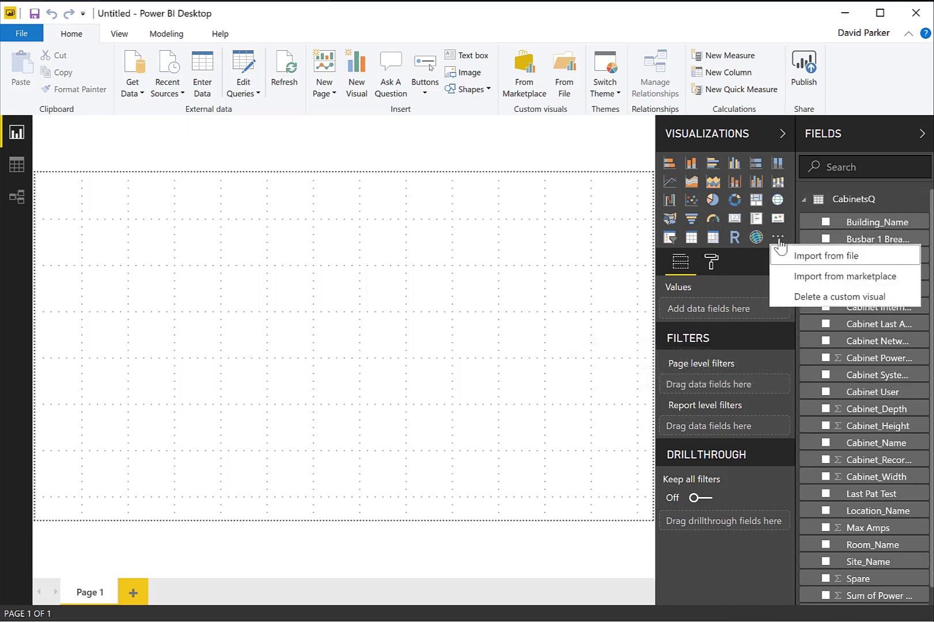
pyautogui.click(804, 277)
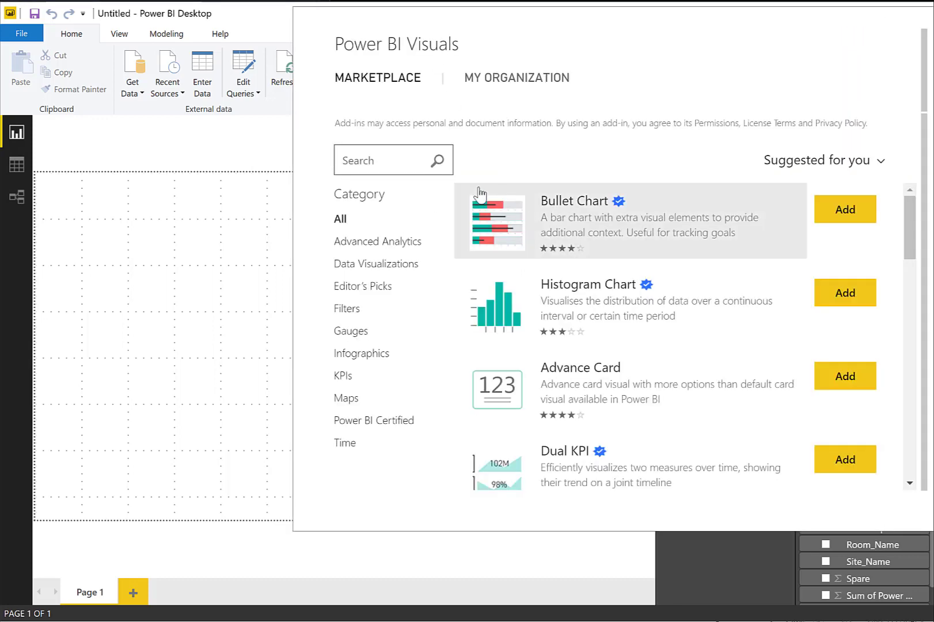
pyautogui.click(390, 158)
pyautogui.write('Visio')
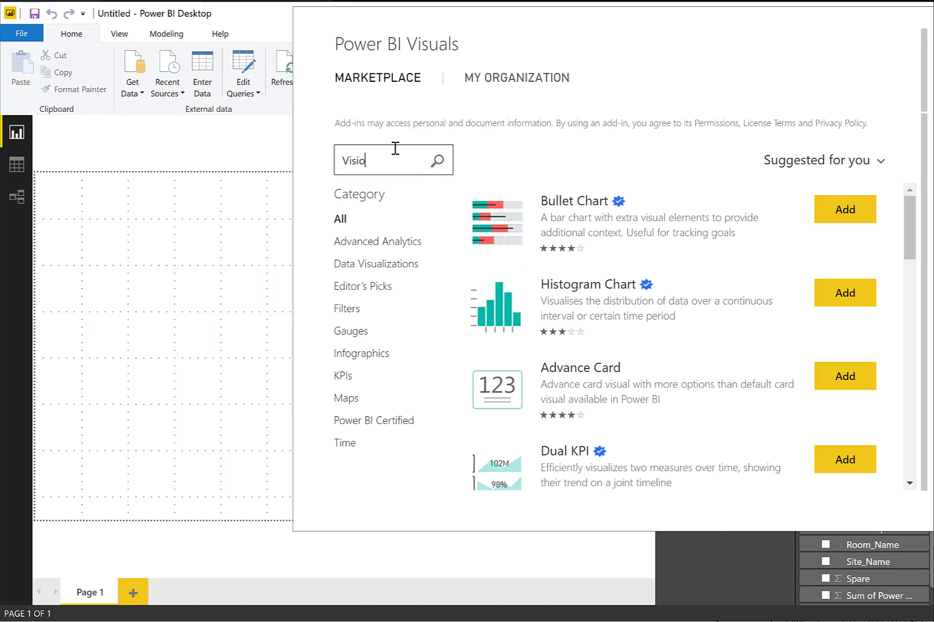
pyautogui.click(438, 162)
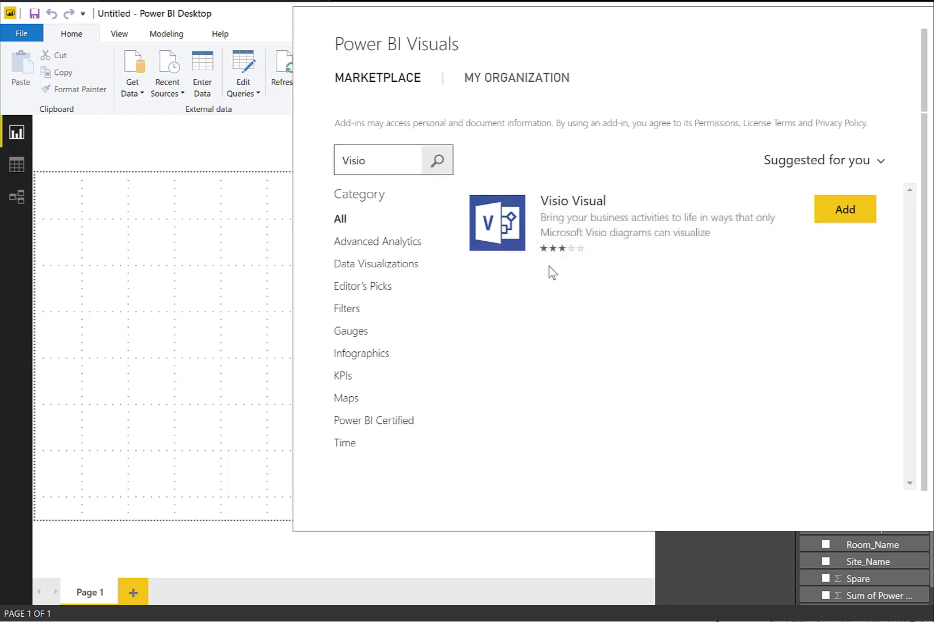
pyautogui.click(856, 216)
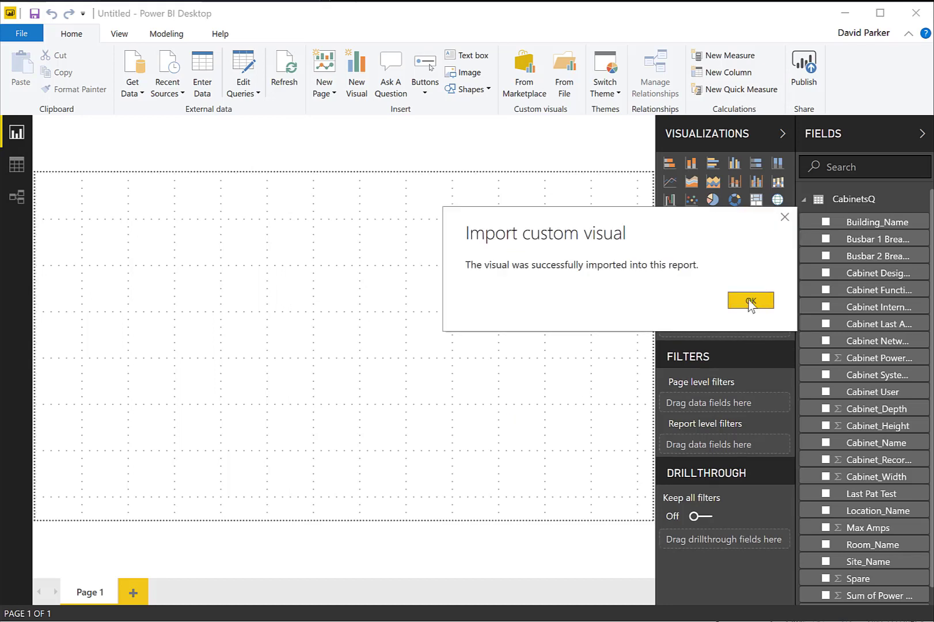
pyautogui.click(750, 302)
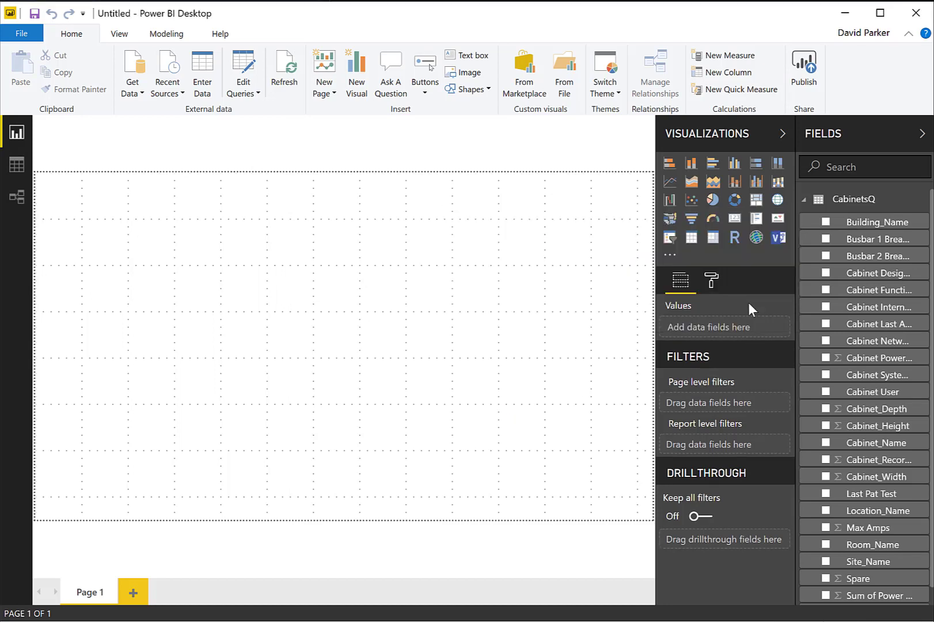
# Step: Add a Visio visual using Cabinet_Name as its ID and stretch it across most of the page
pyautogui.click(778, 238)
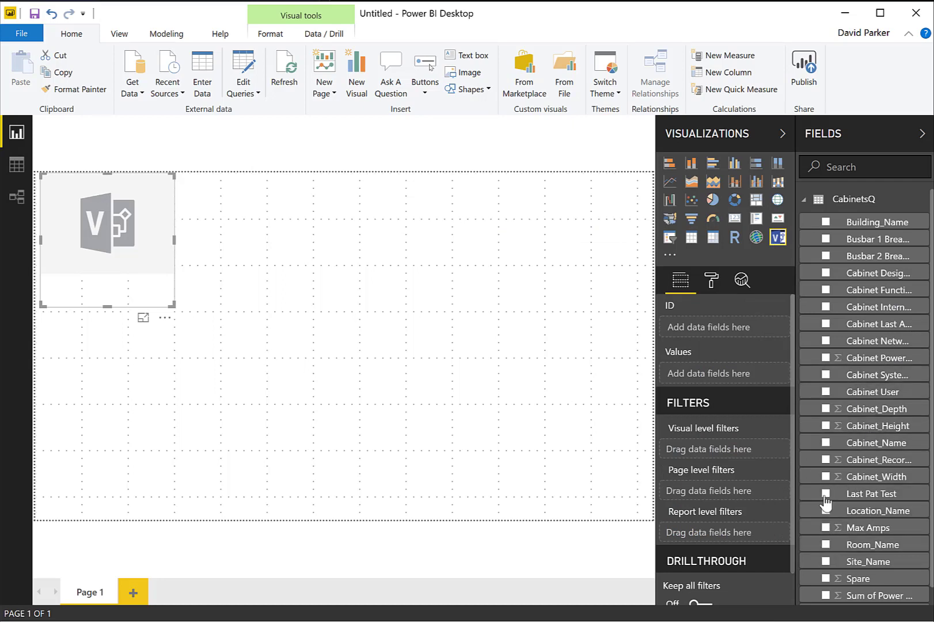
pyautogui.click(825, 443)
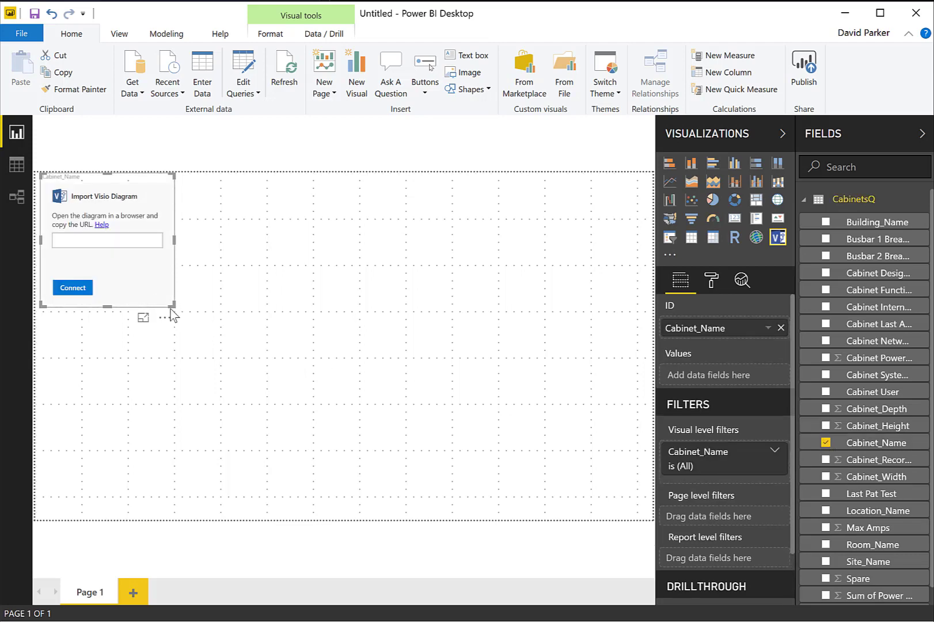
pyautogui.moveTo(170, 304); pyautogui.dragTo(582, 465)
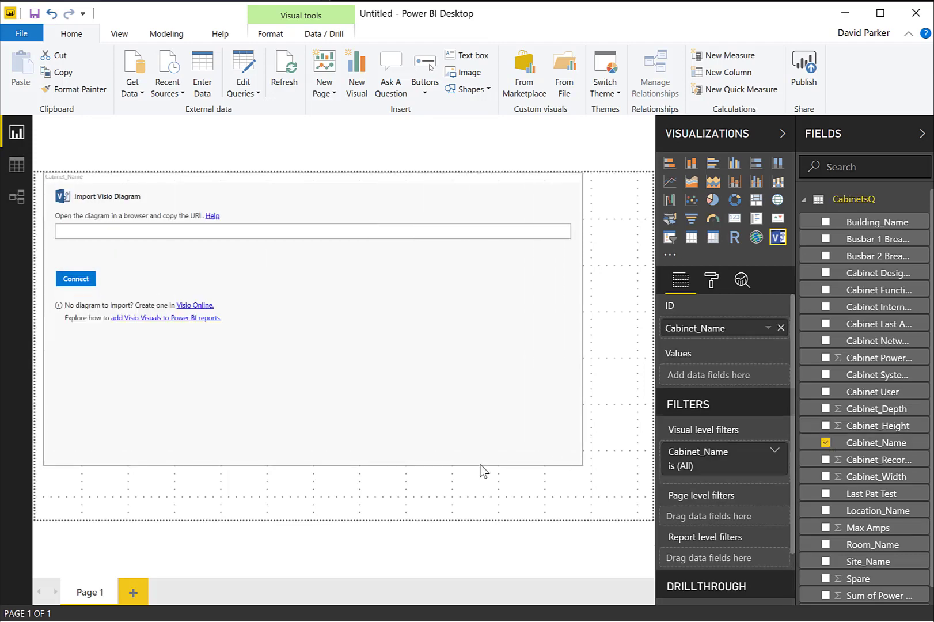
pyautogui.click(98, 230)
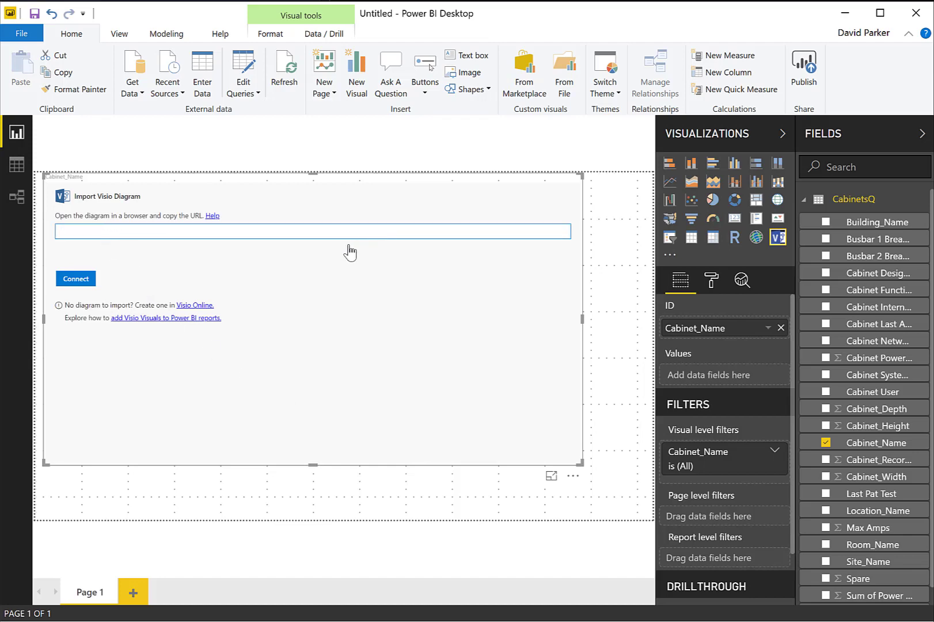
# Step: Paste the view-only share link, connect, and dismiss the large-number-of-shapes warning
pyautogui.hotkey('ctrl', 'v')
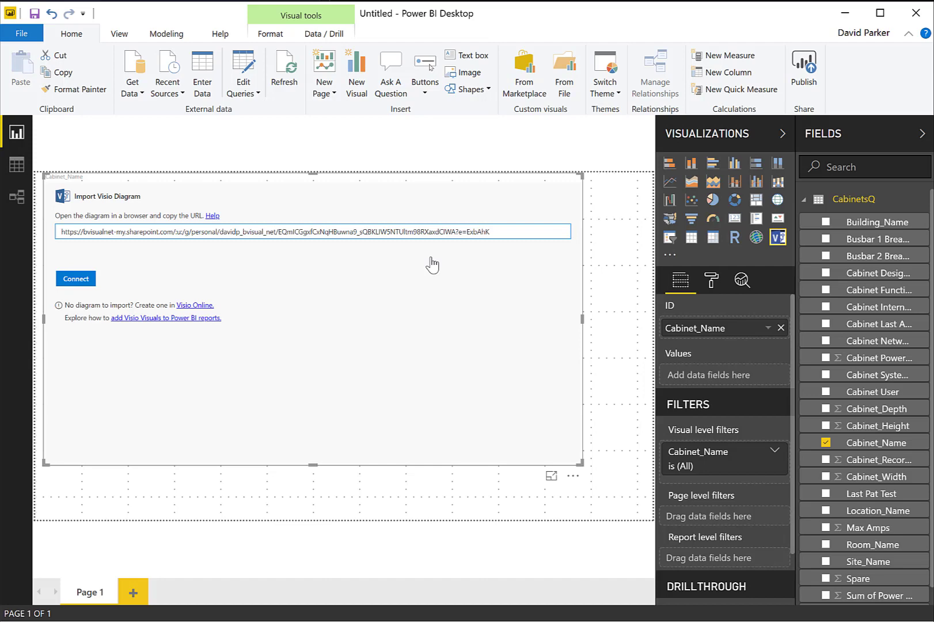
pyautogui.click(79, 279)
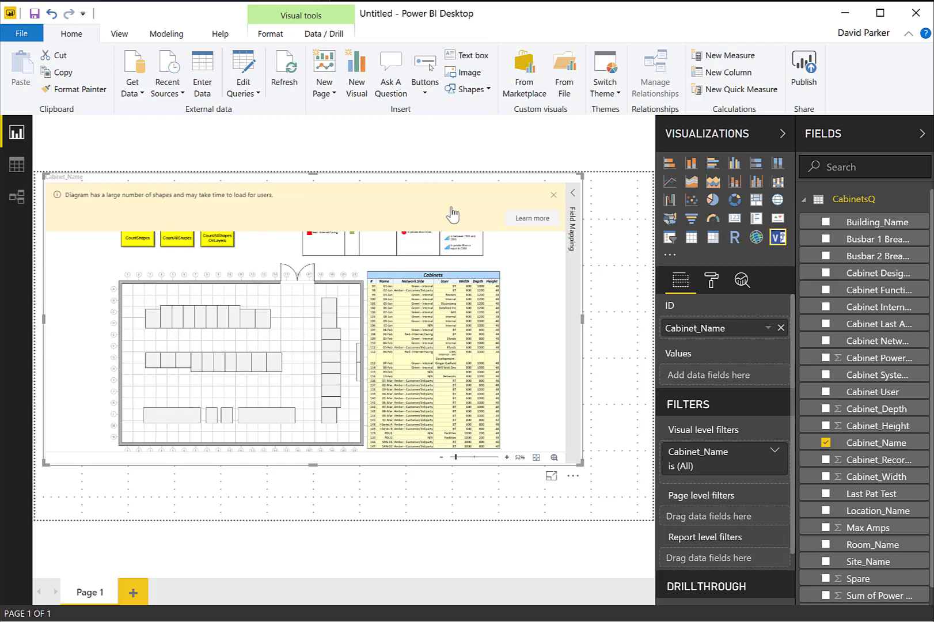
pyautogui.moveTo(200, 311)
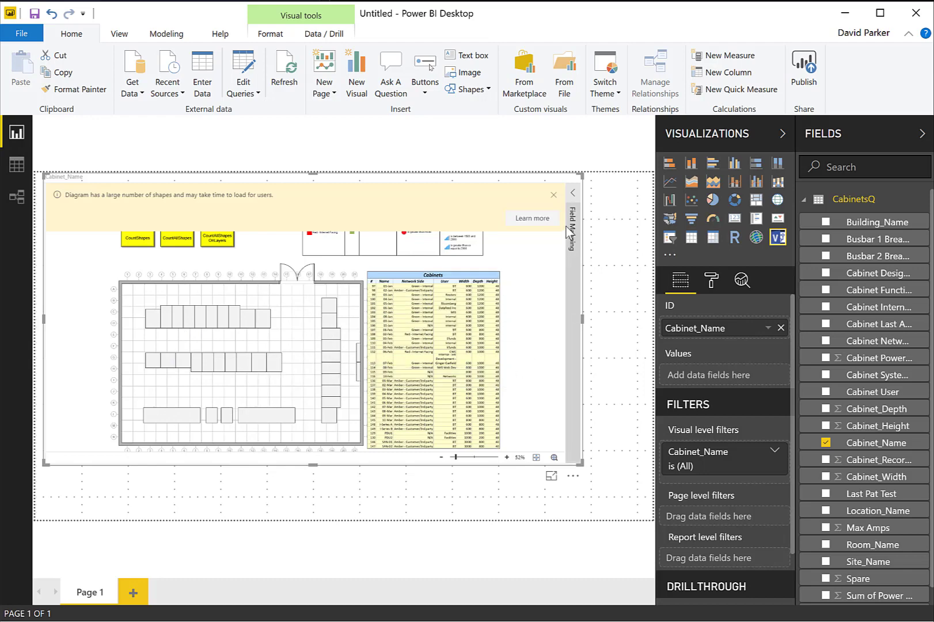
pyautogui.click(554, 194)
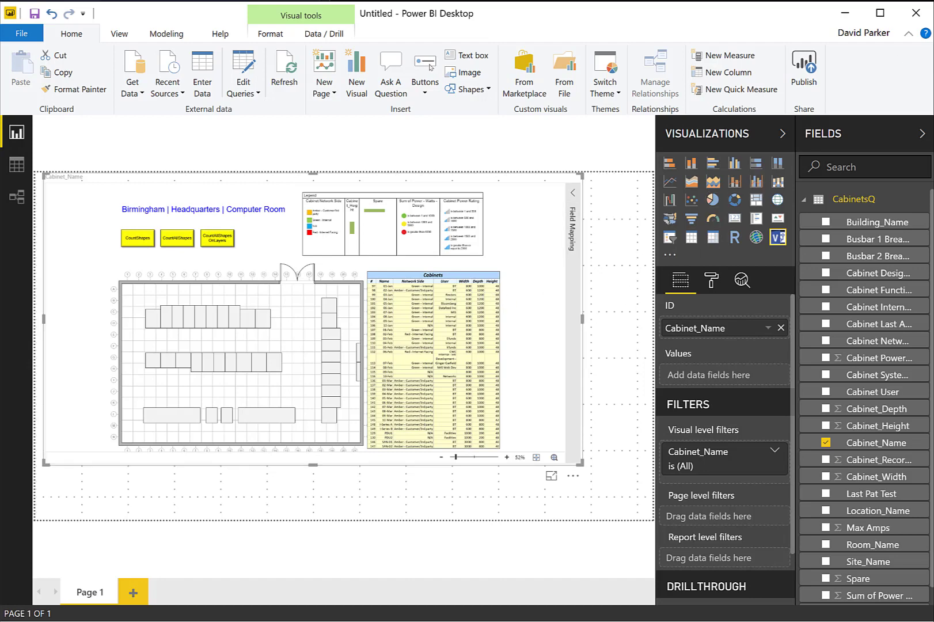
# Step: Run the CountAllShapes button in Visio to count the Computer Room page's shapes (1075)
pyautogui.hotkey('alt', 'Tab')
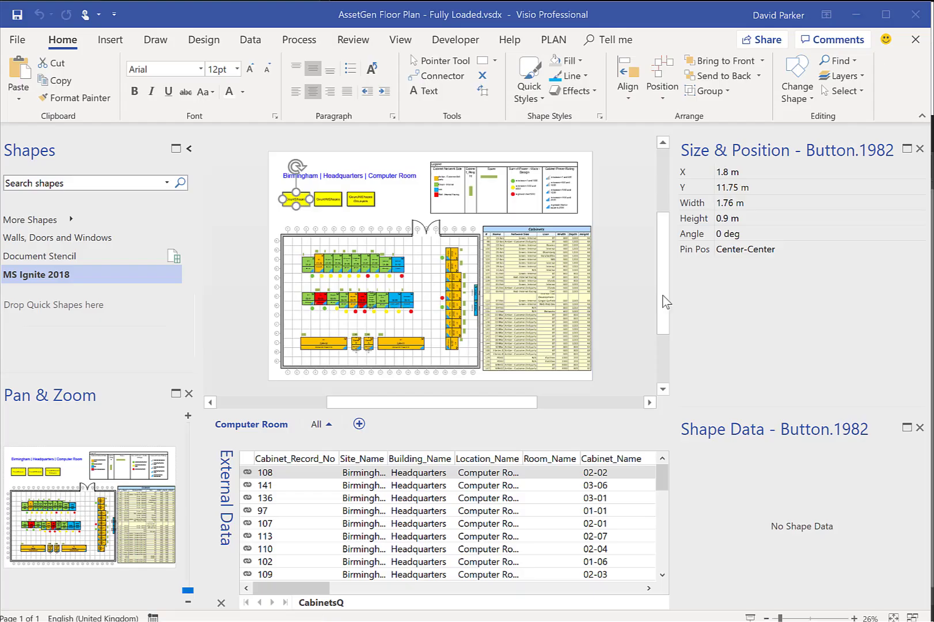
pyautogui.click(628, 317)
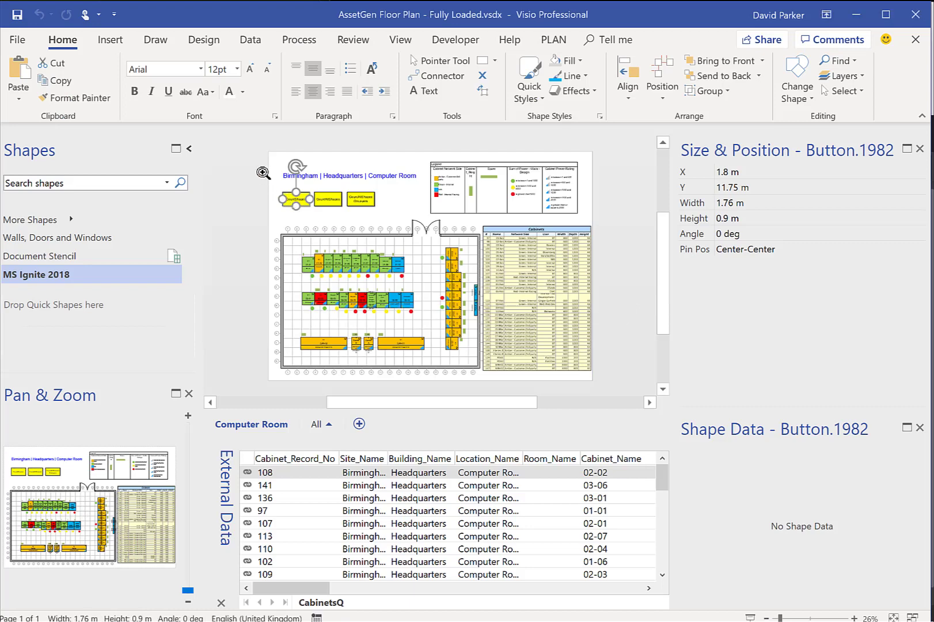
pyautogui.scroll(3, 302, 218)
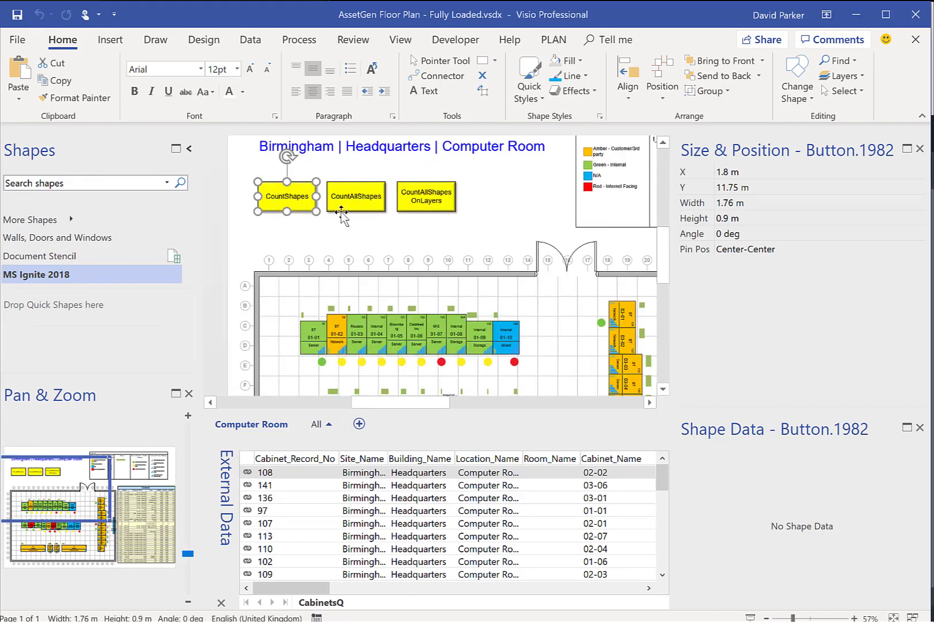
pyautogui.click(291, 221)
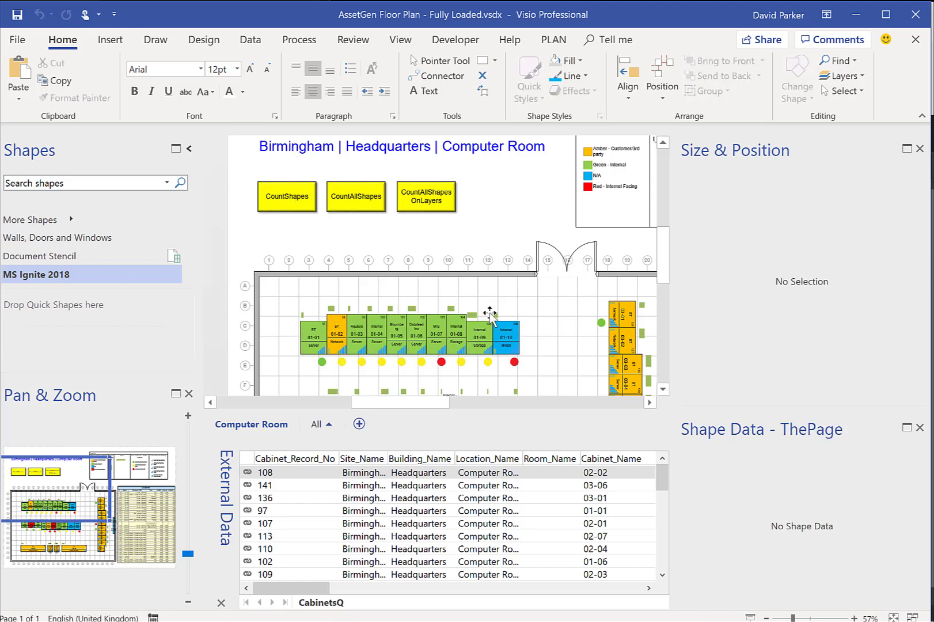
pyautogui.click(358, 200)
pyautogui.doubleClick(358, 200)
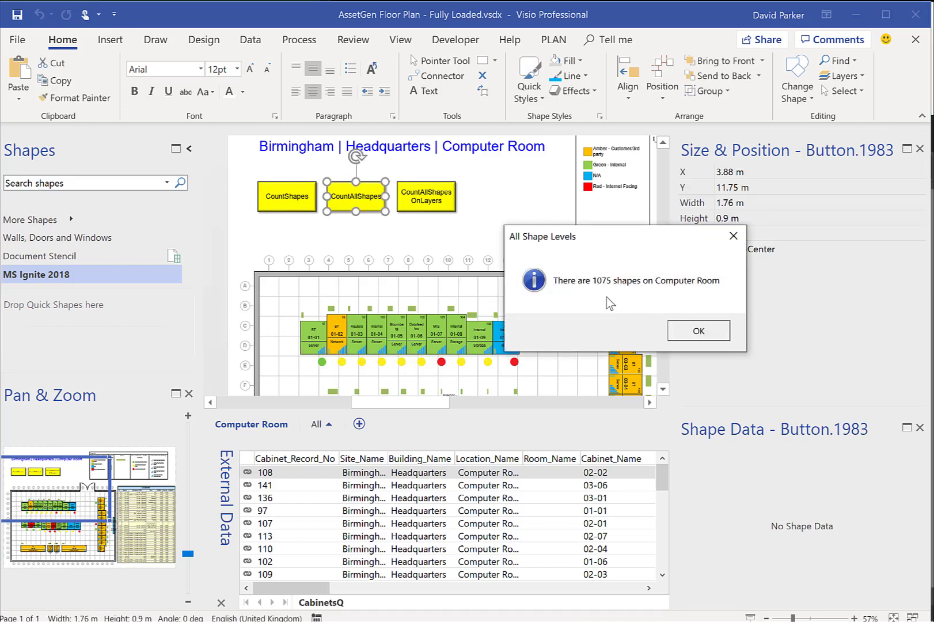
pyautogui.click(700, 333)
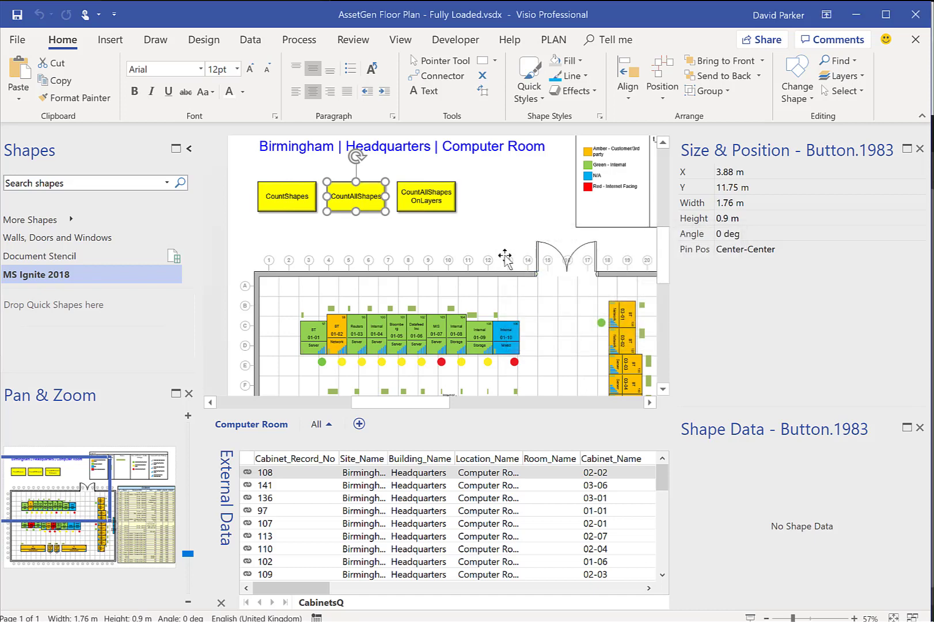
pyautogui.click(501, 216)
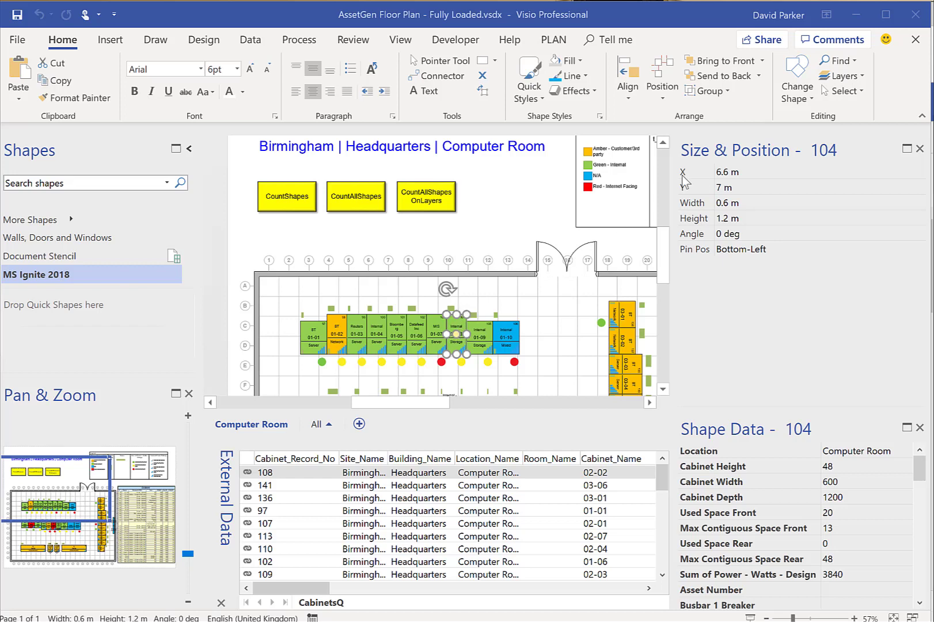
# Step: Check cabinet 104's layer assignment and review the per-layer shape counts, leaving both unchanged
pyautogui.click(861, 78)
pyautogui.click(853, 98)
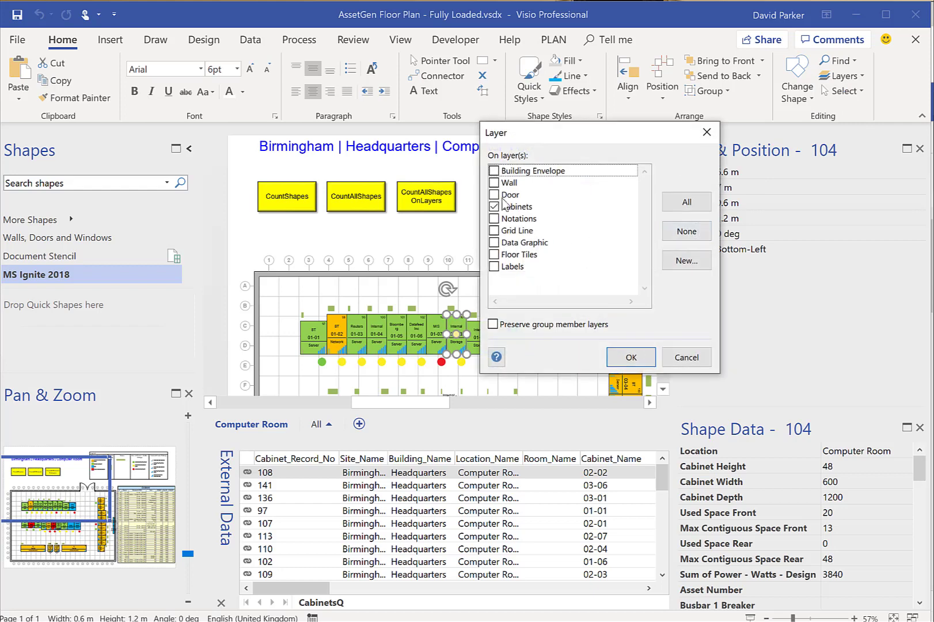
pyautogui.click(687, 358)
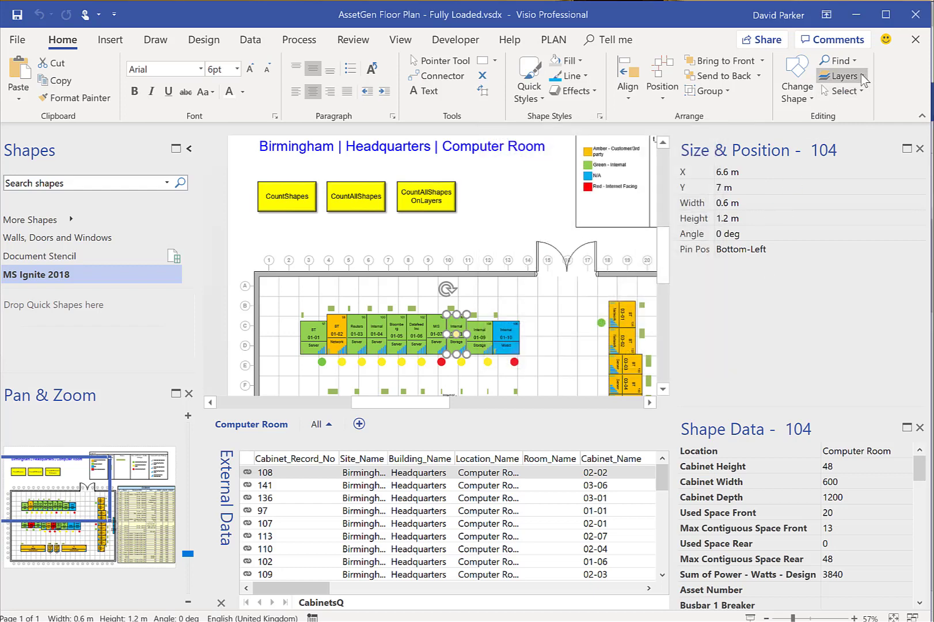
pyautogui.click(861, 78)
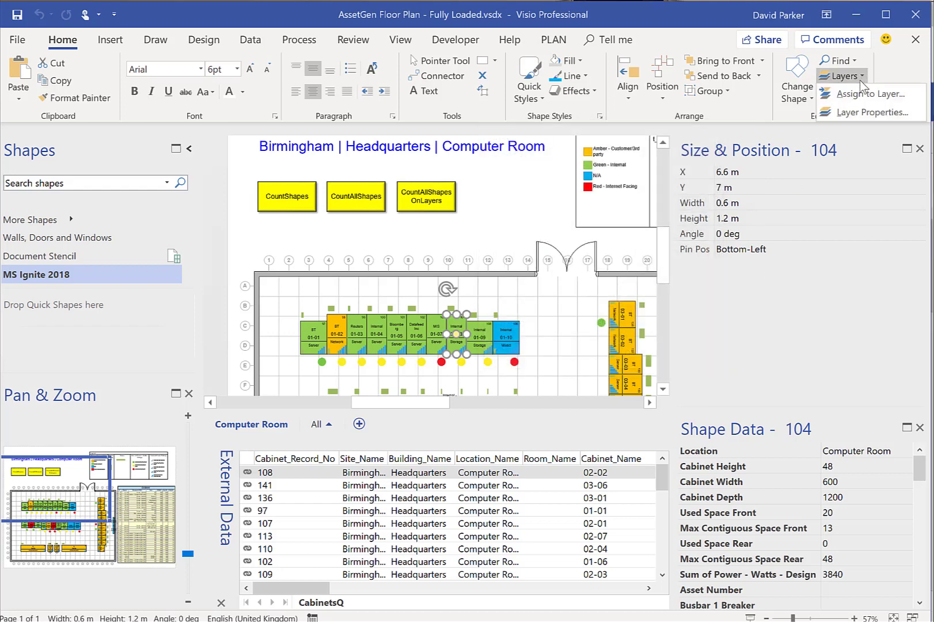
pyautogui.click(854, 113)
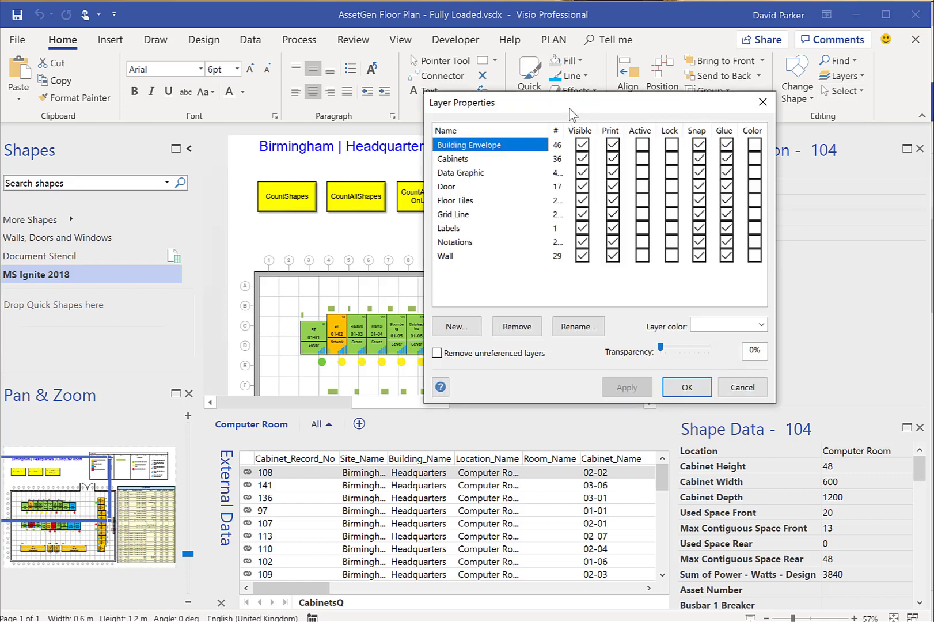
pyautogui.moveTo(565, 131); pyautogui.dragTo(580, 135)
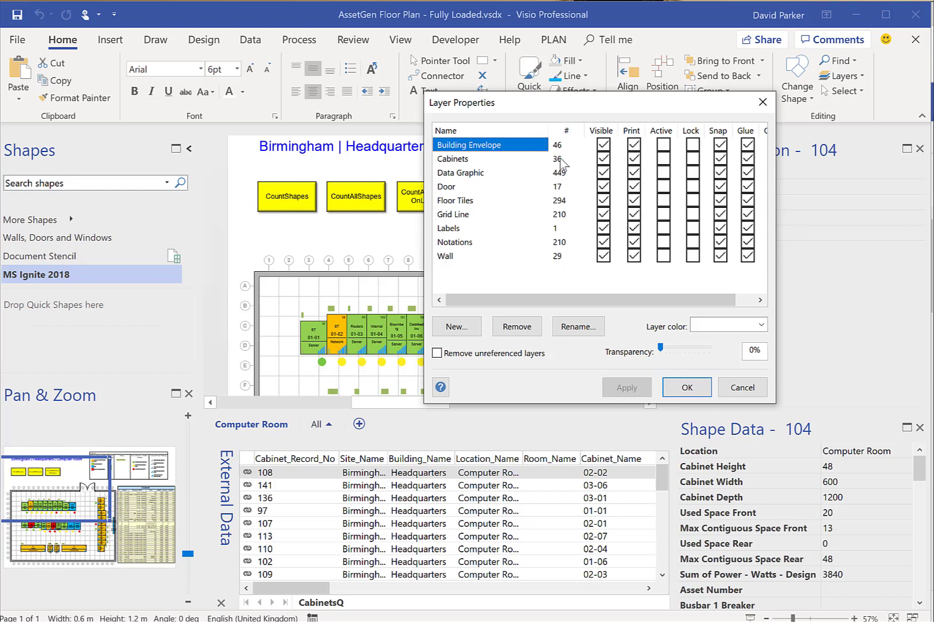
pyautogui.click(743, 392)
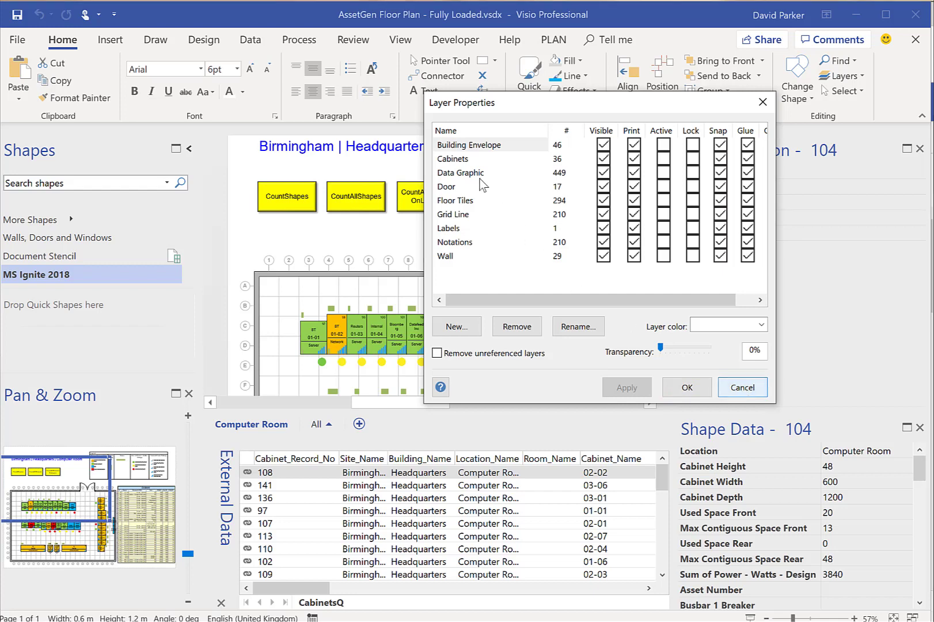
# Step: Rename the Cabinets layer to #Cabinets and close Layer Properties
pyautogui.click(447, 159)
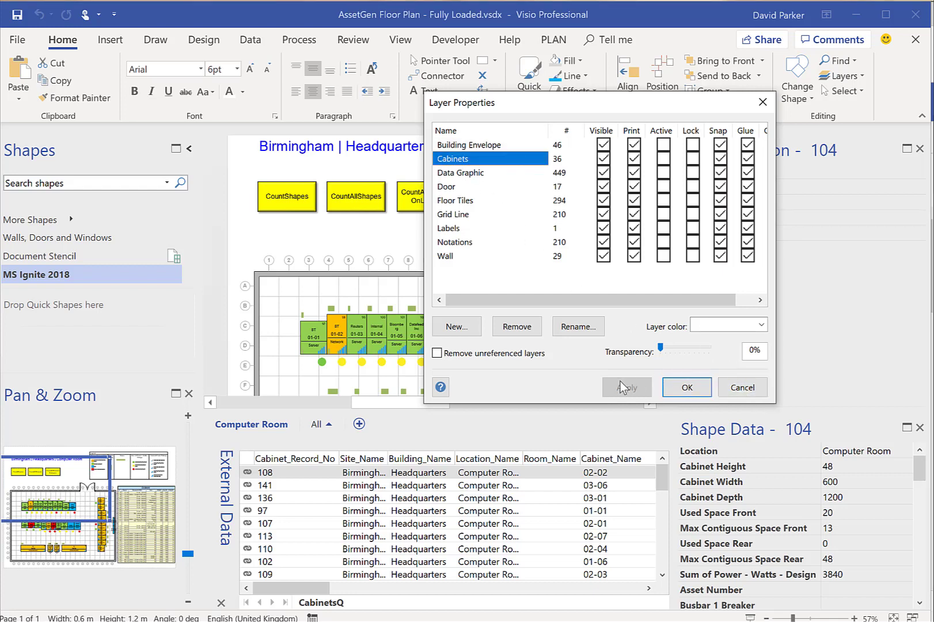
pyautogui.click(578, 326)
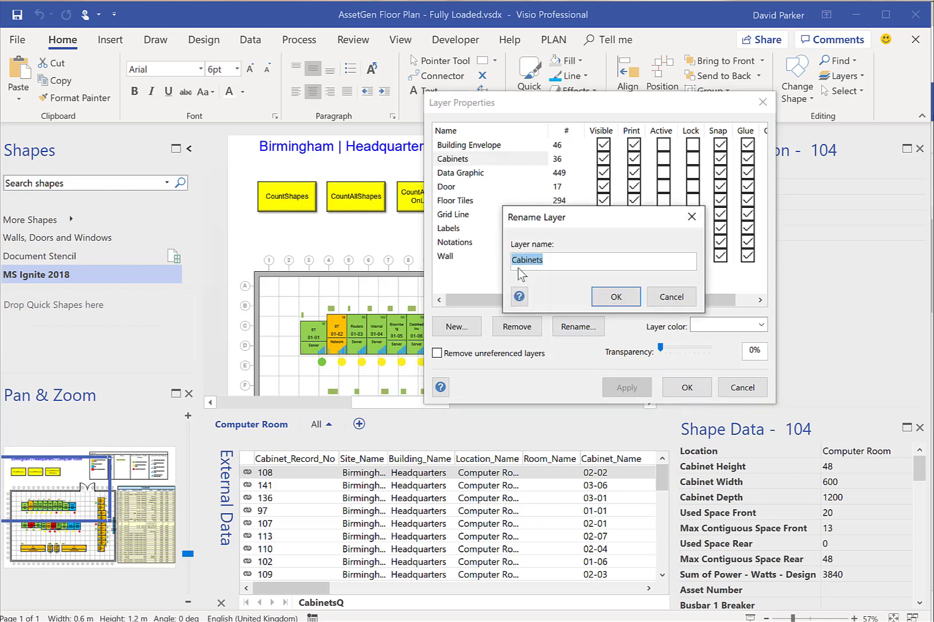
pyautogui.click(515, 266)
pyautogui.write('#')
pyautogui.click(616, 297)
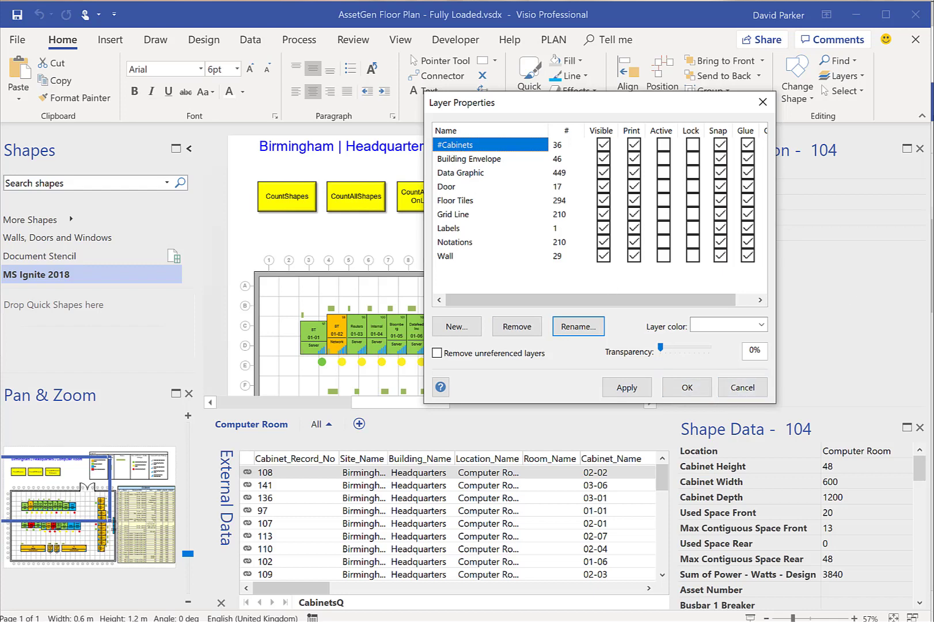
pyautogui.press('Escape')
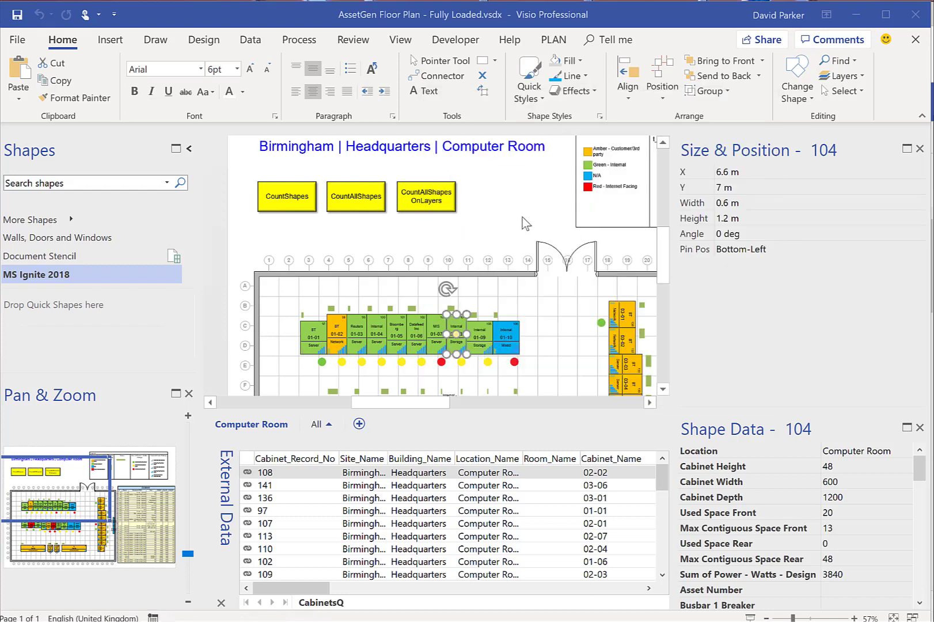
# Step: Select all cabinets using the existing data graphic, apply No Data Graphic, and fit the page
pyautogui.click(501, 245)
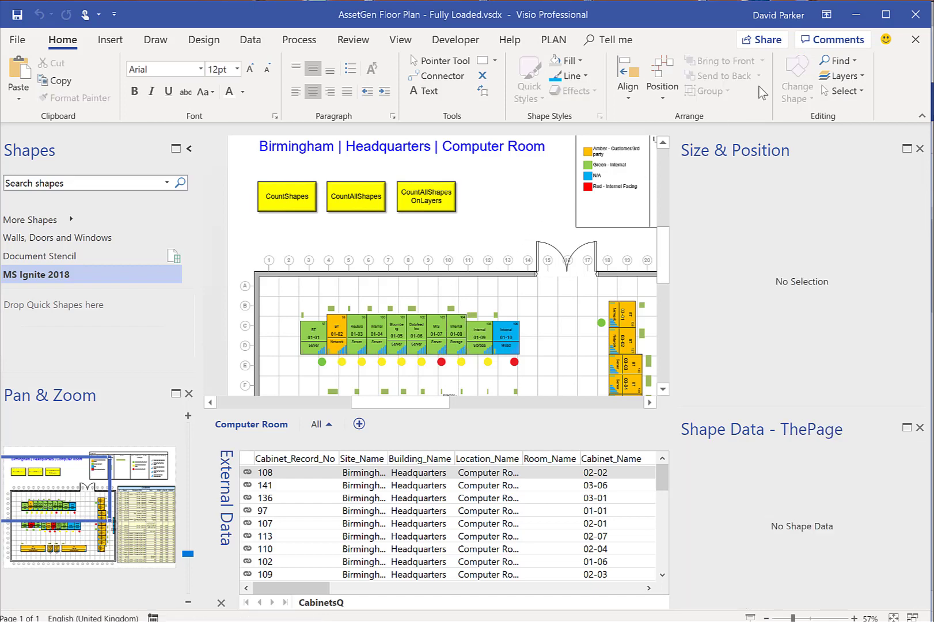
pyautogui.click(257, 40)
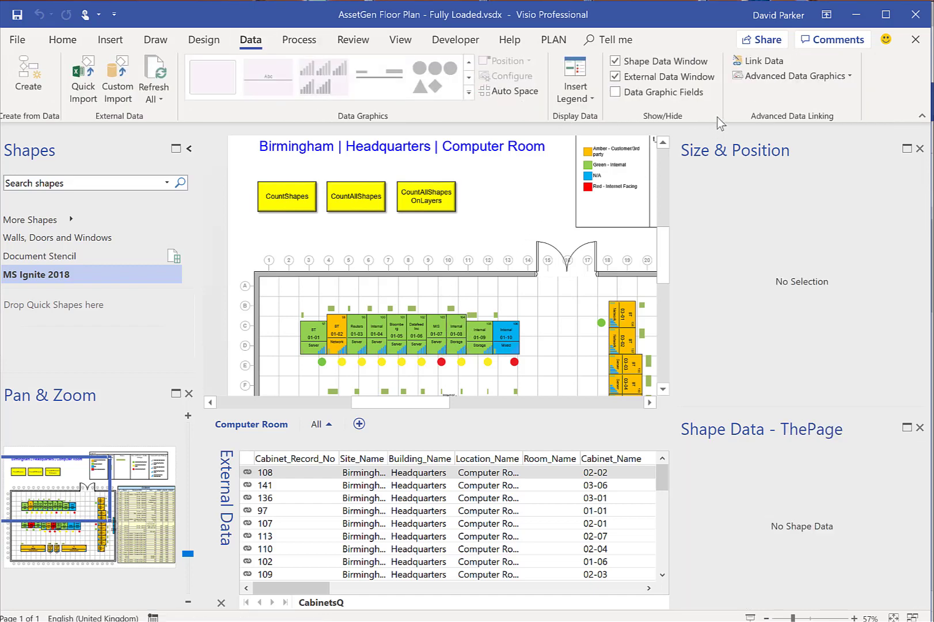
pyautogui.click(851, 78)
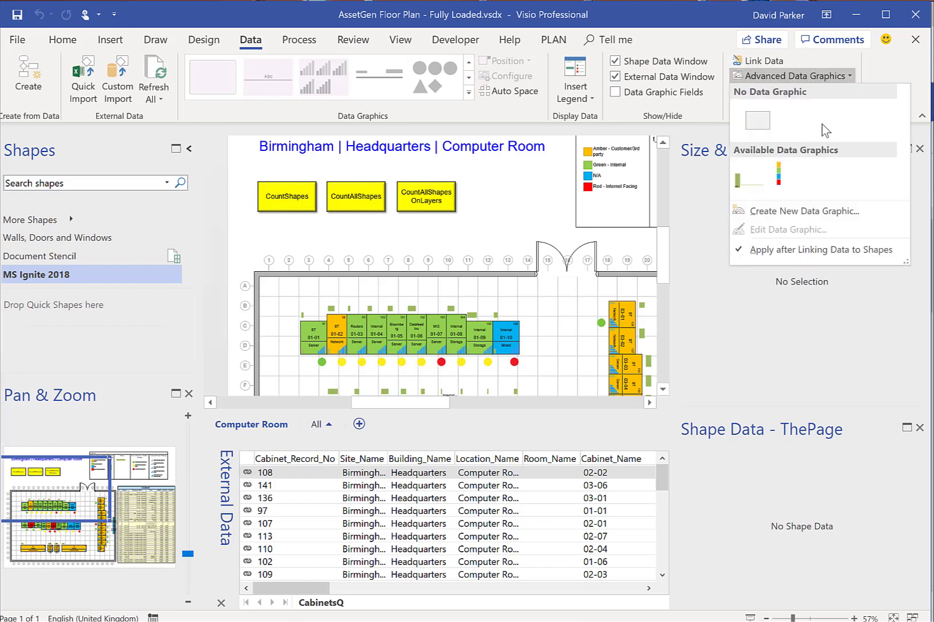
pyautogui.rightClick(759, 179)
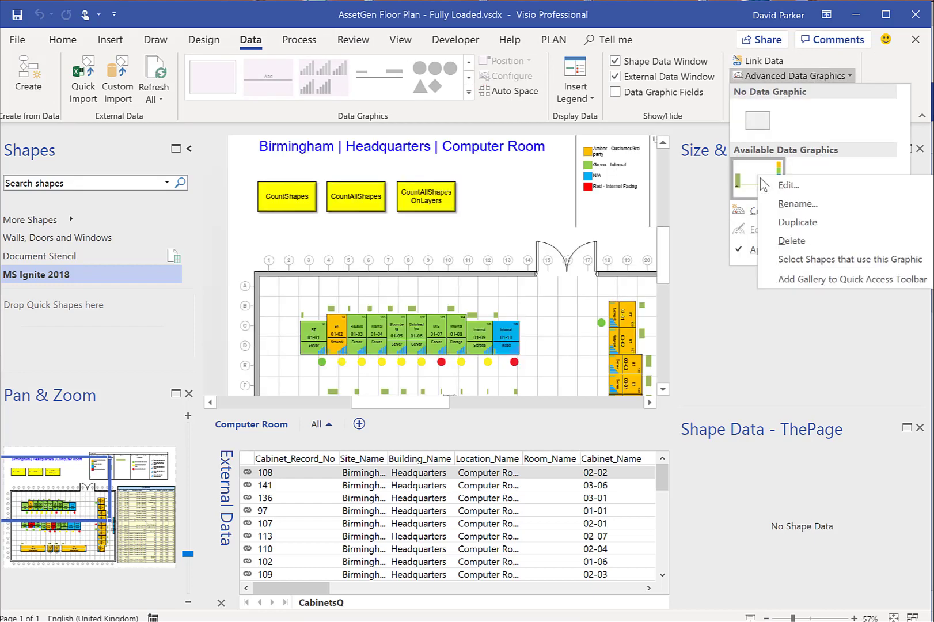
pyautogui.click(824, 259)
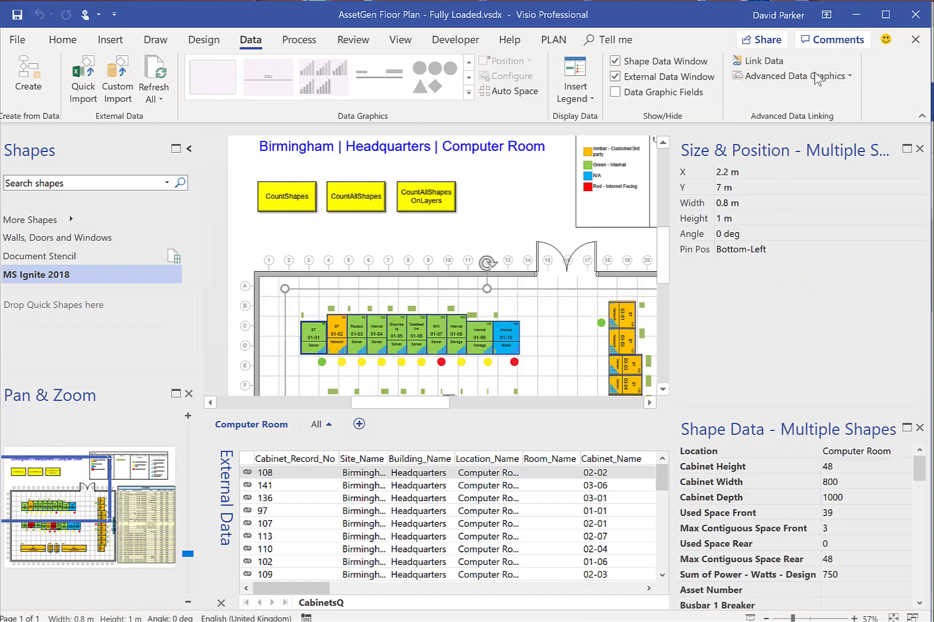
pyautogui.click(847, 76)
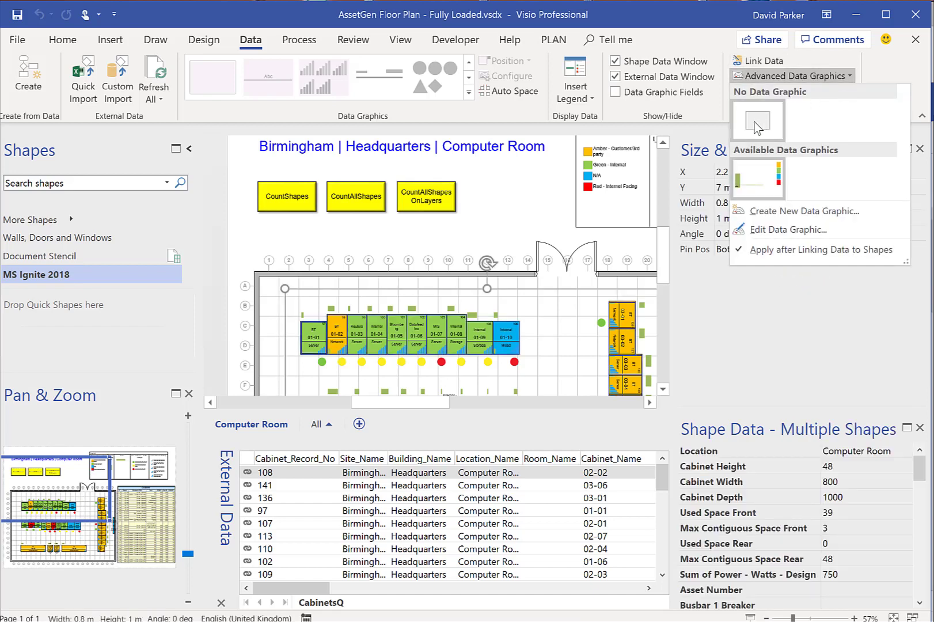
pyautogui.click(757, 119)
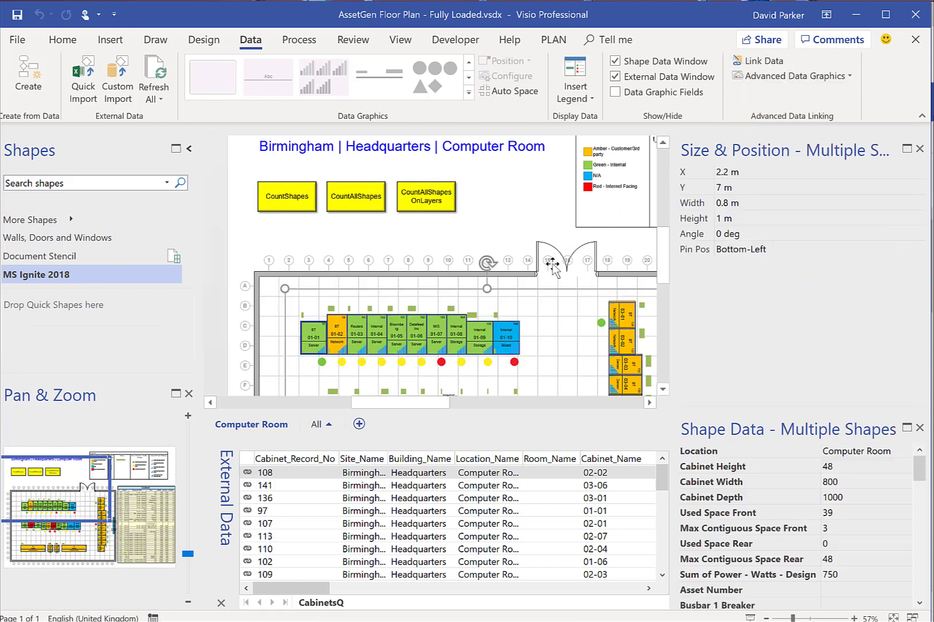
pyautogui.click(524, 185)
pyautogui.hotkey('ctrl', 'shift', 'w')
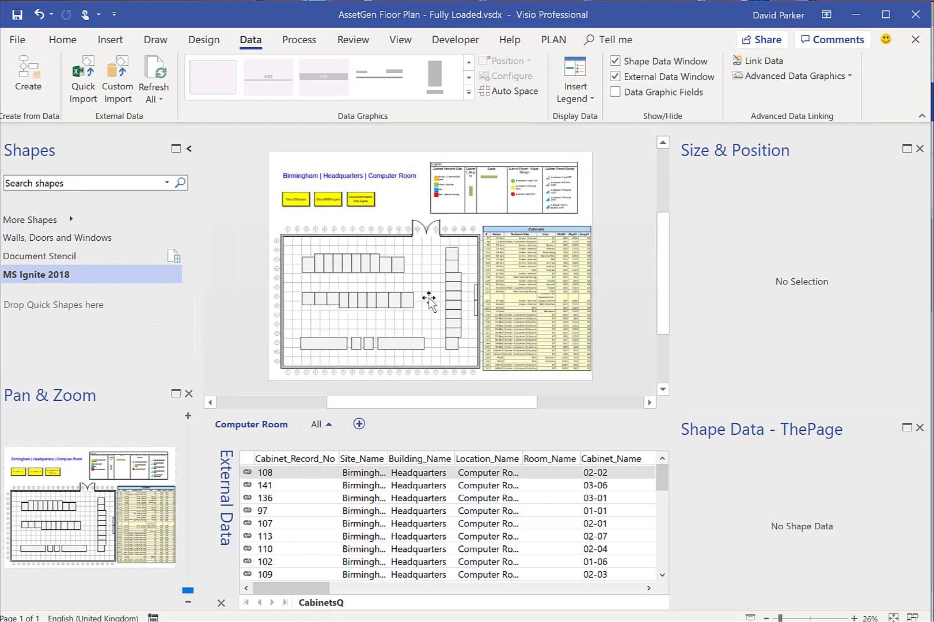
# Step: Delete the legend, the Cabinets report table and the three yellow buttons
pyautogui.moveTo(615, 152); pyautogui.dragTo(425, 221)
pyautogui.press('Delete')
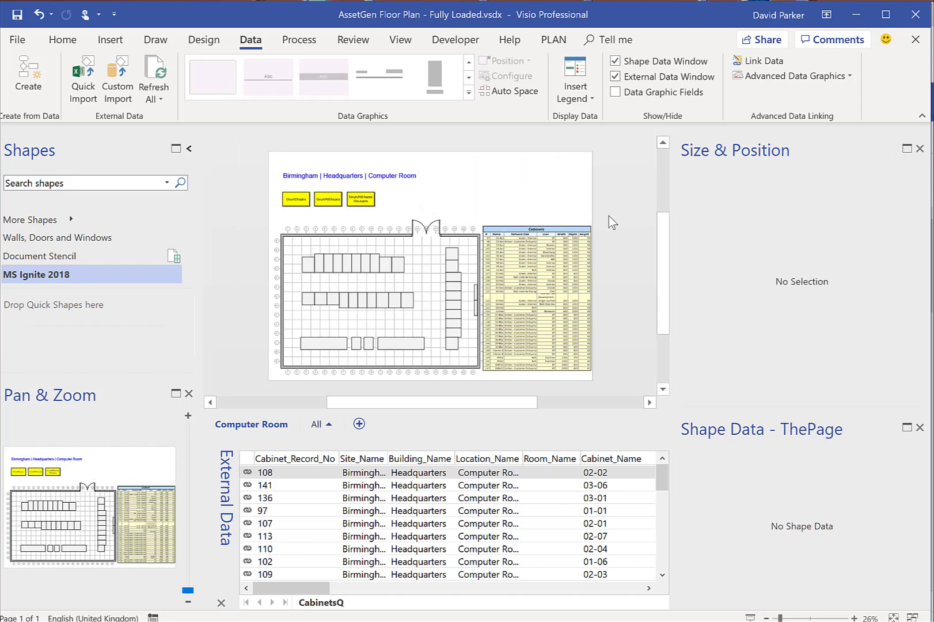
pyautogui.click(557, 229)
pyautogui.press('Delete')
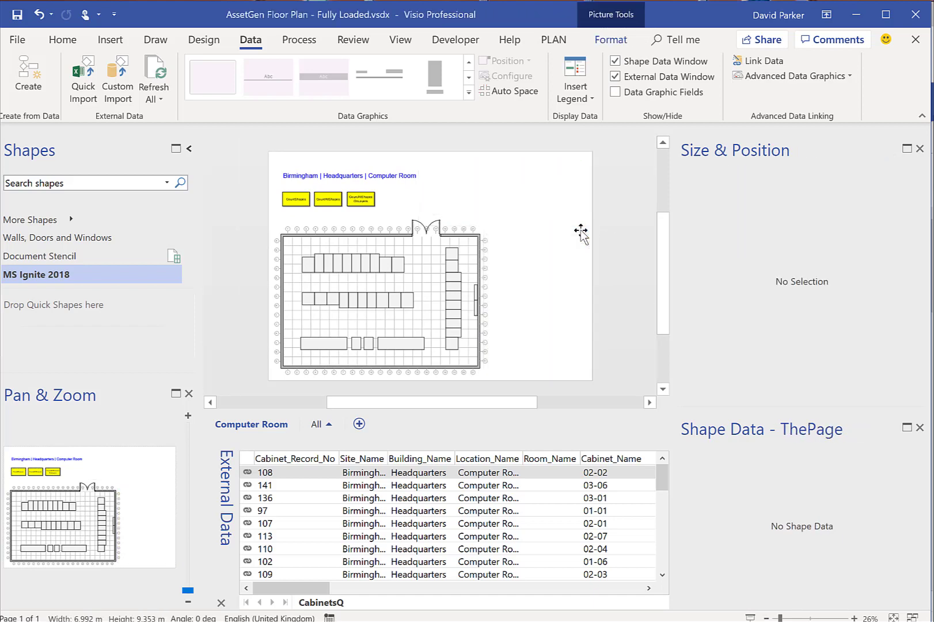
pyautogui.moveTo(448, 159); pyautogui.dragTo(269, 224)
pyautogui.moveTo(445, 211); pyautogui.dragTo(255, 182)
pyautogui.press('Delete')
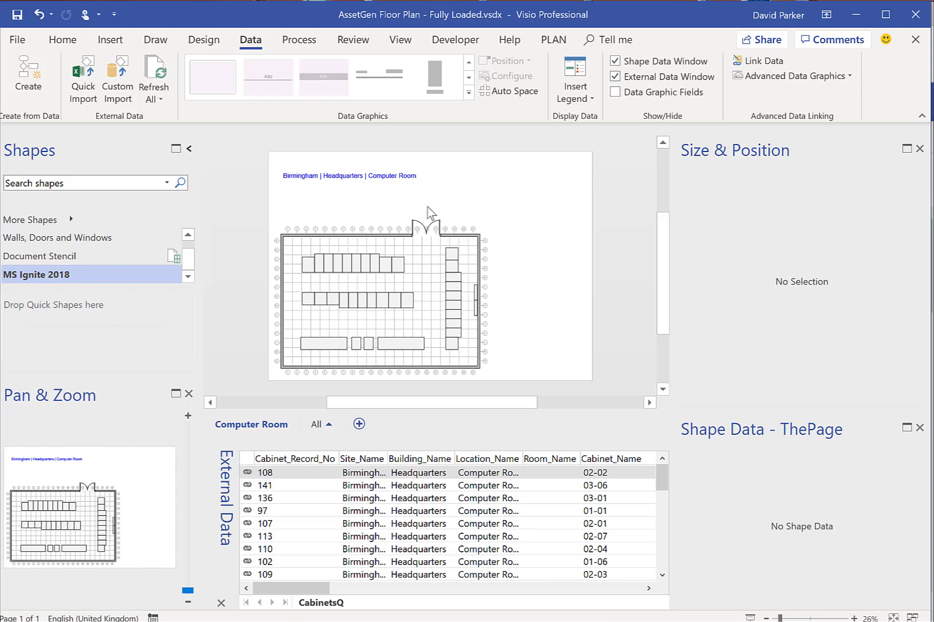
# Step: Move the title text below the floor plan, centred under it
pyautogui.moveTo(377, 175); pyautogui.dragTo(391, 375)
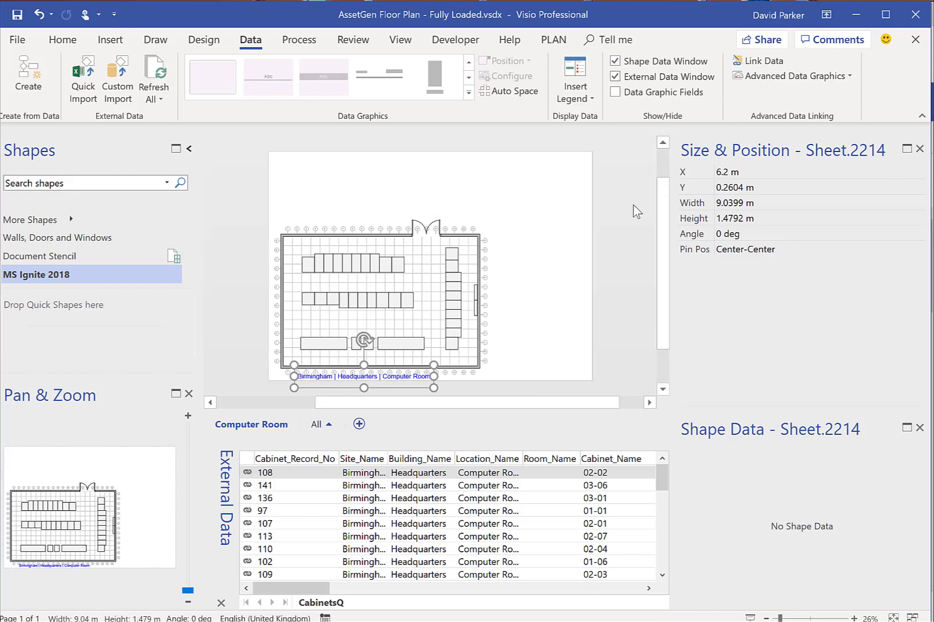
pyautogui.scroll(2, 580, 233)
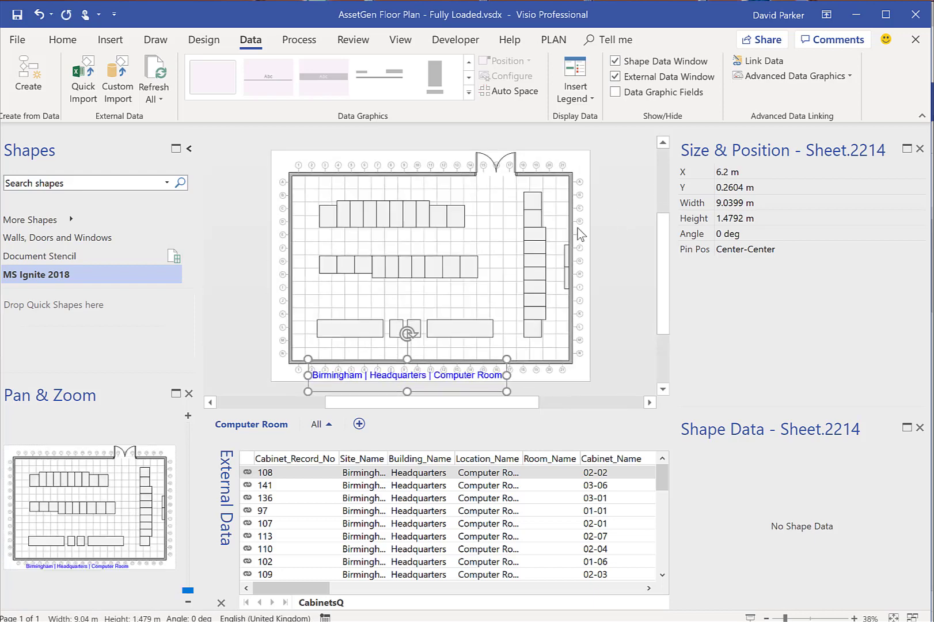
pyautogui.moveTo(445, 376); pyautogui.dragTo(464, 375)
pyautogui.click(621, 231)
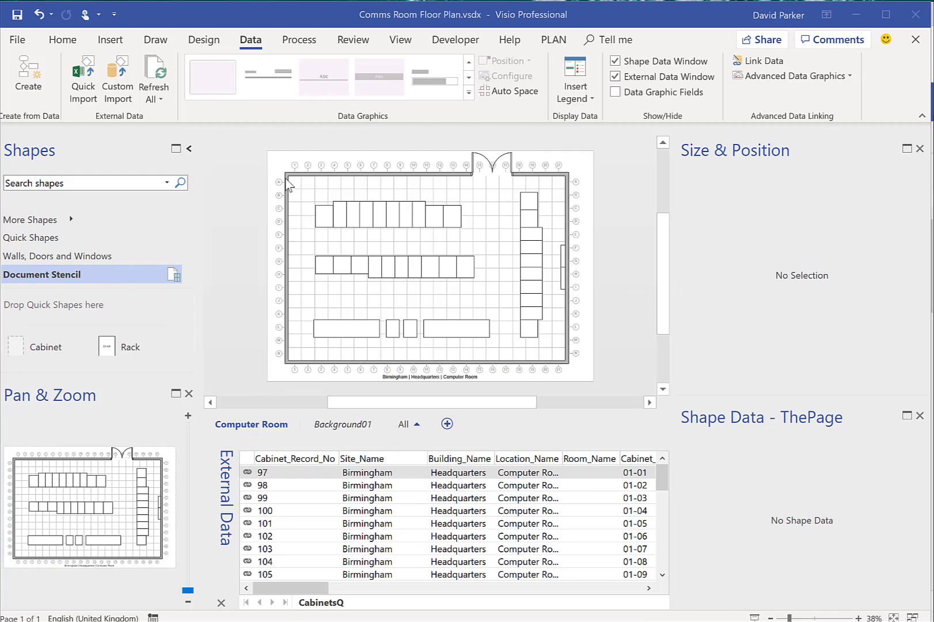
pyautogui.click(342, 425)
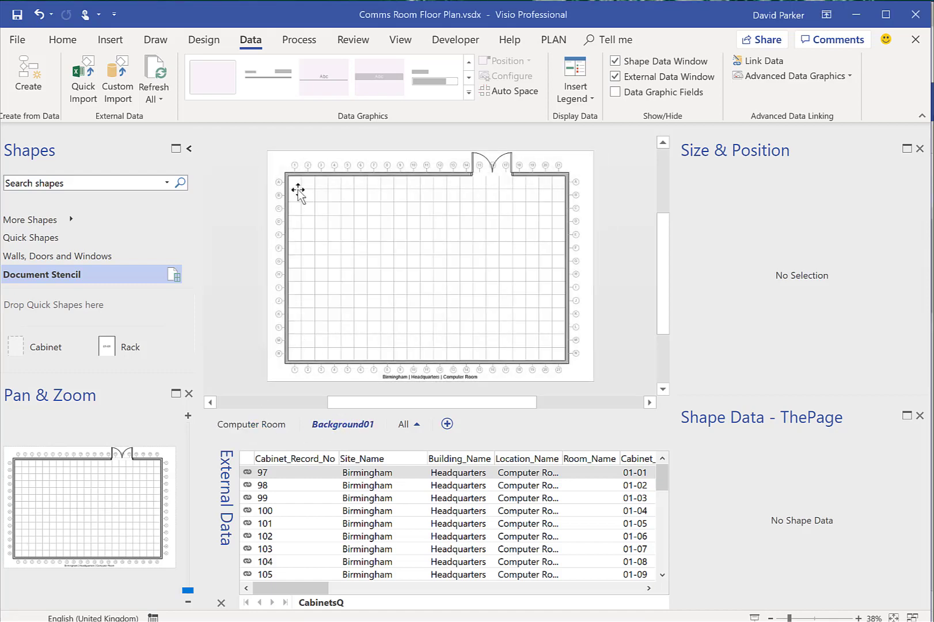
pyautogui.moveTo(271, 165); pyautogui.dragTo(354, 225)
pyautogui.click(377, 261)
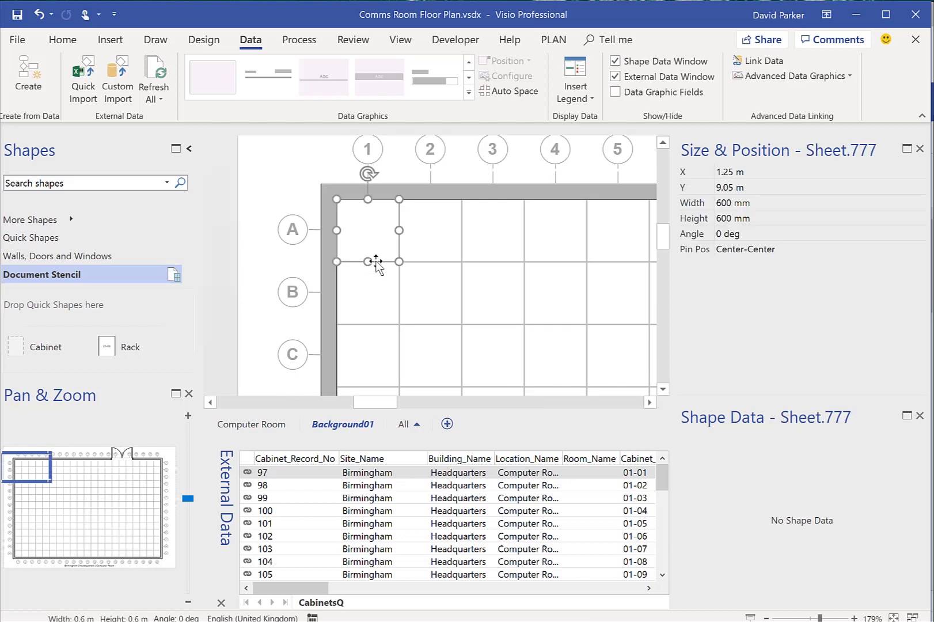
pyautogui.click(430, 151)
pyautogui.click(442, 229)
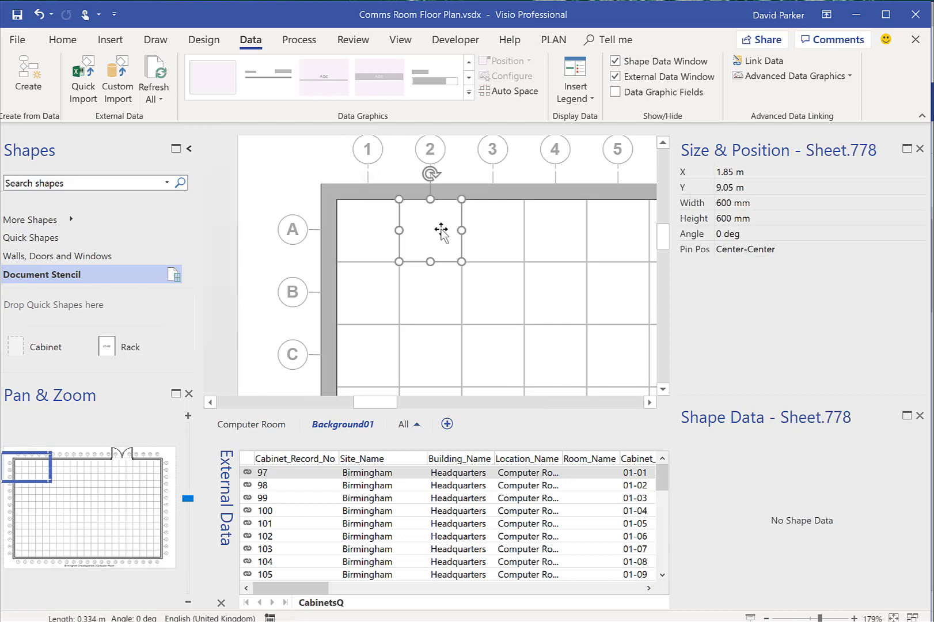
pyautogui.click(293, 241)
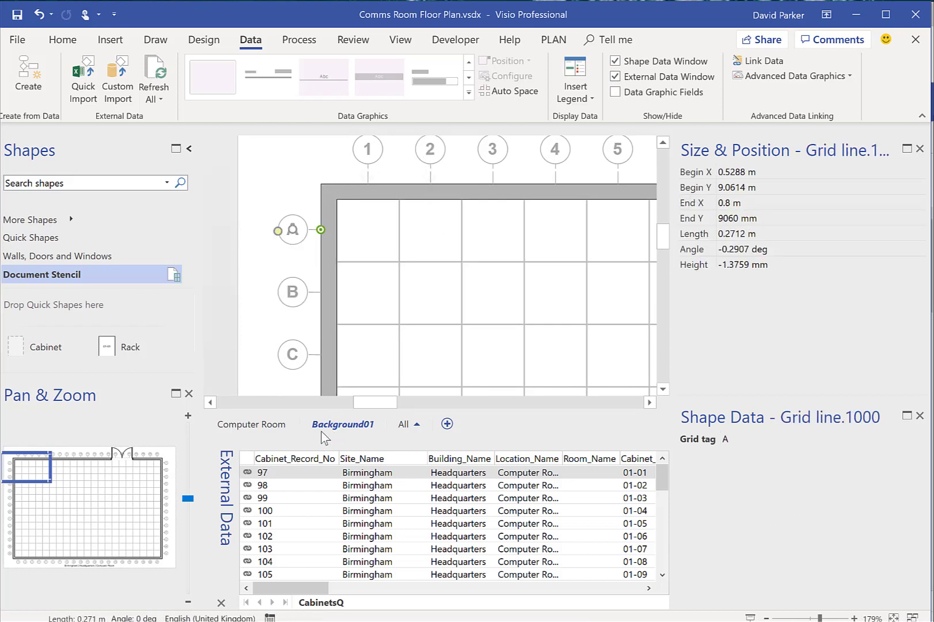
pyautogui.click(252, 427)
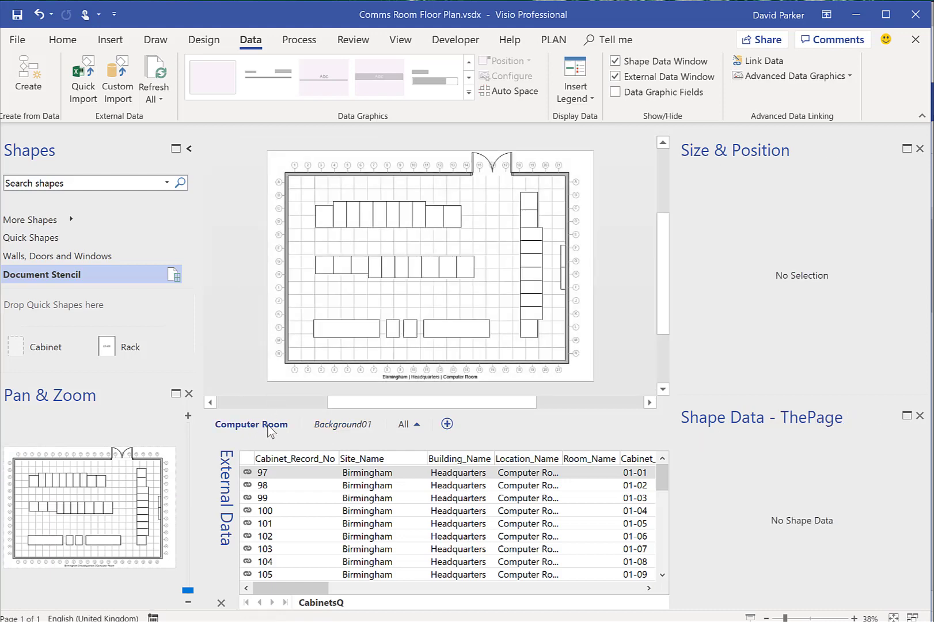
# Step: Open Page Setup for the Computer Room page and cancel without changes
pyautogui.rightClick(269, 428)
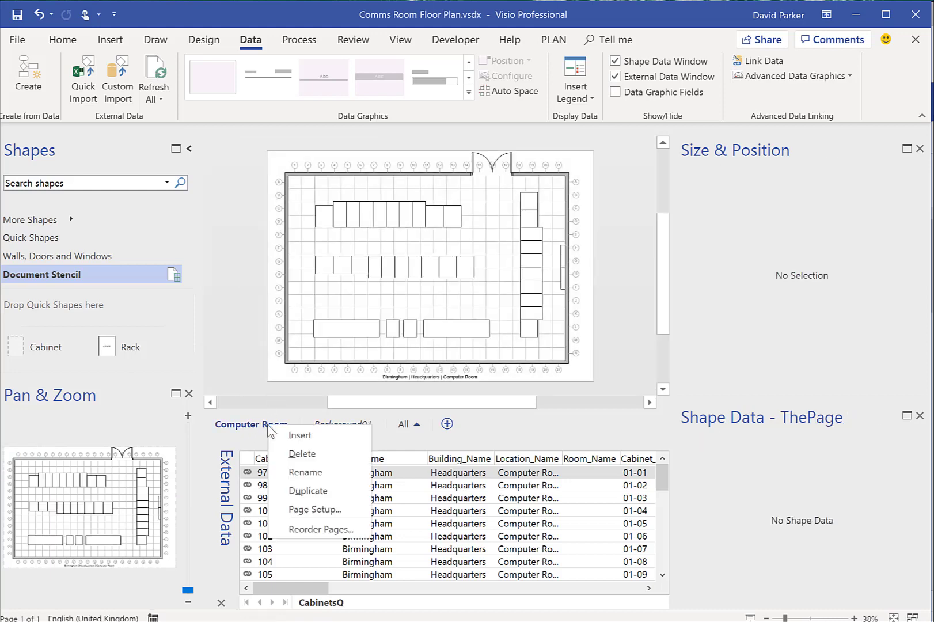
pyautogui.click(320, 510)
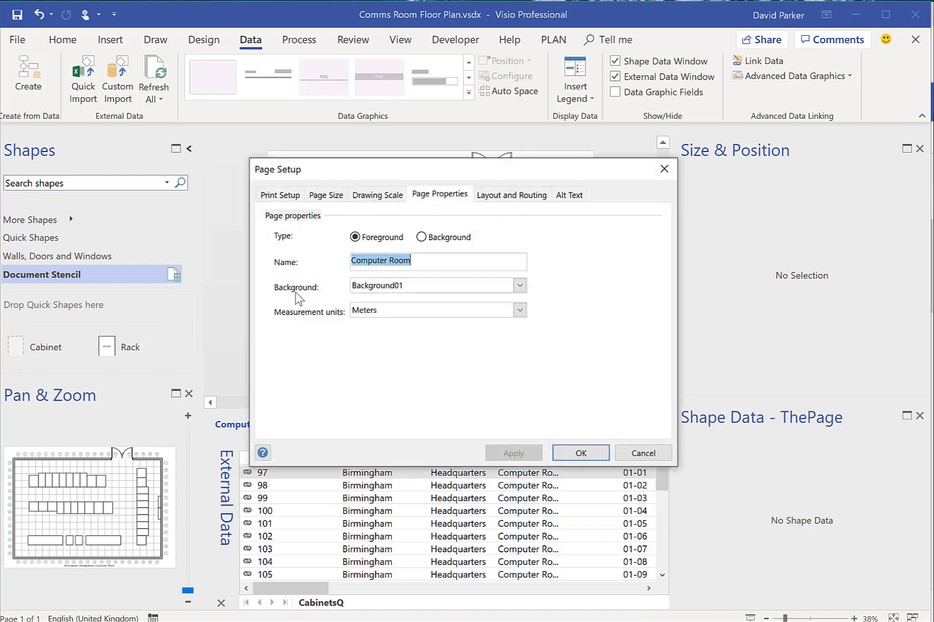
pyautogui.click(644, 453)
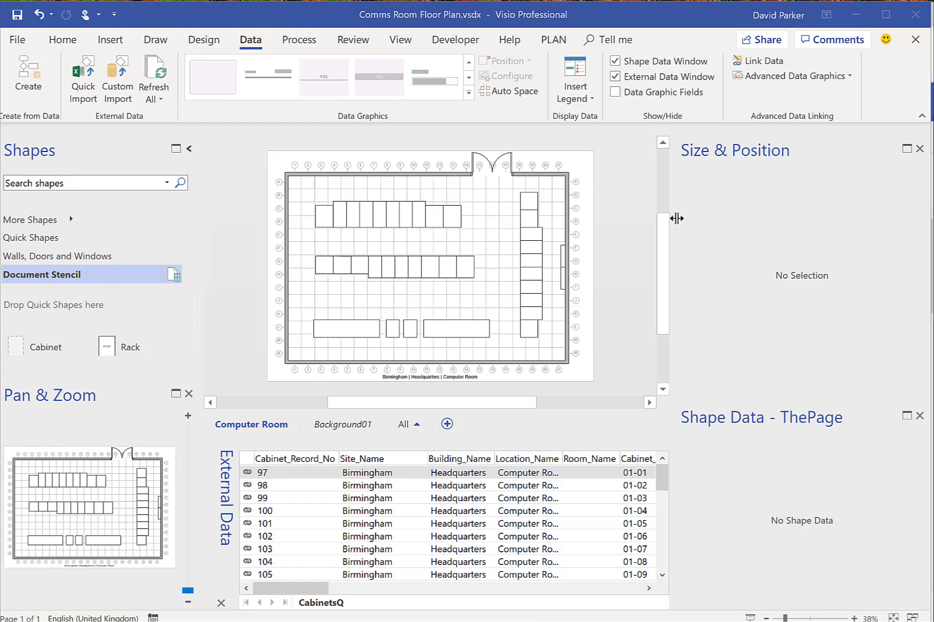
# Step: Select Rack.1074 at the end of the top row, zoom in, and enlarge its Shape Data window
pyautogui.click(453, 215)
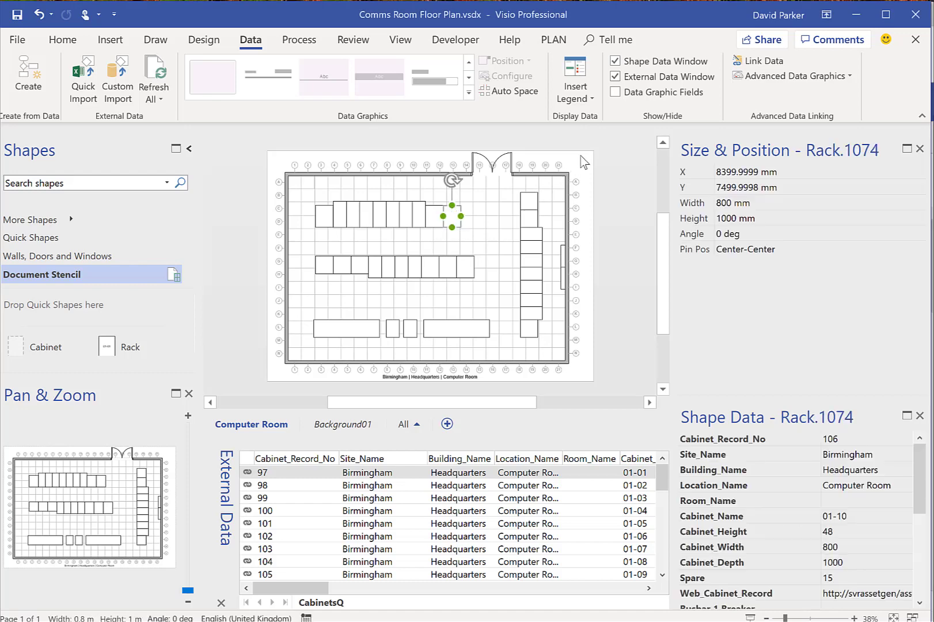
pyautogui.moveTo(582, 156); pyautogui.dragTo(419, 246)
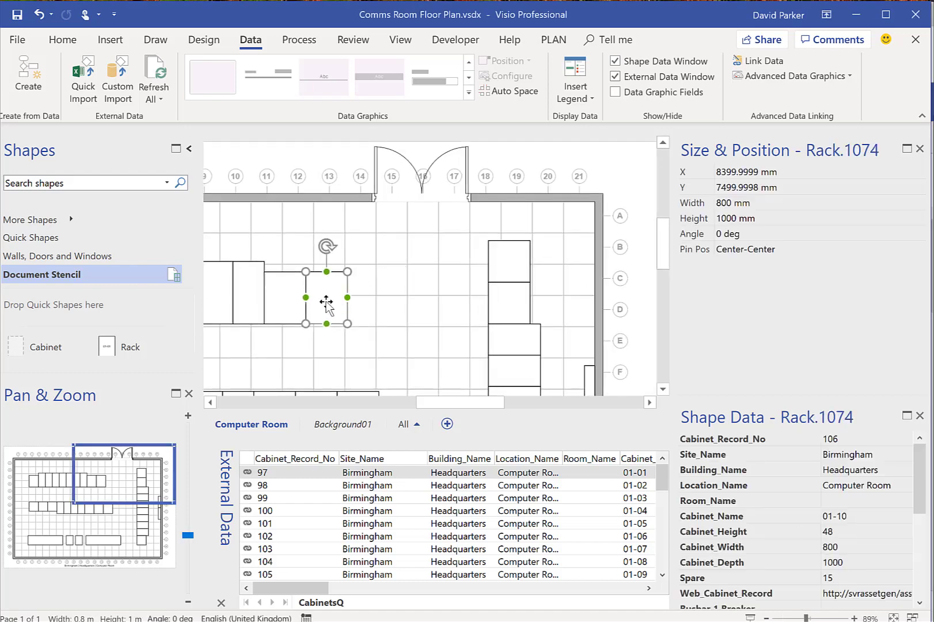
pyautogui.moveTo(392, 235); pyautogui.dragTo(285, 341)
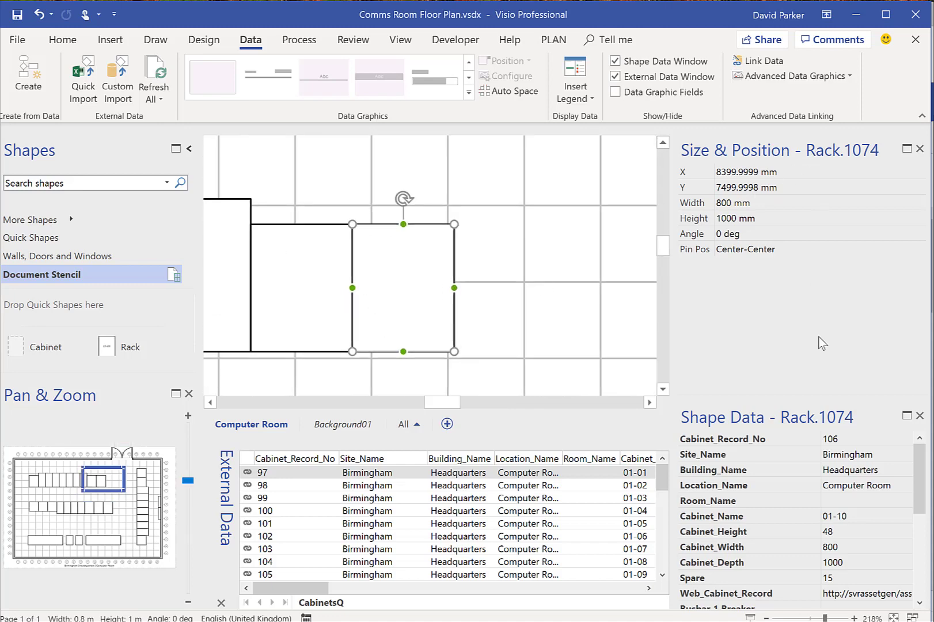
pyautogui.moveTo(841, 393); pyautogui.dragTo(835, 276)
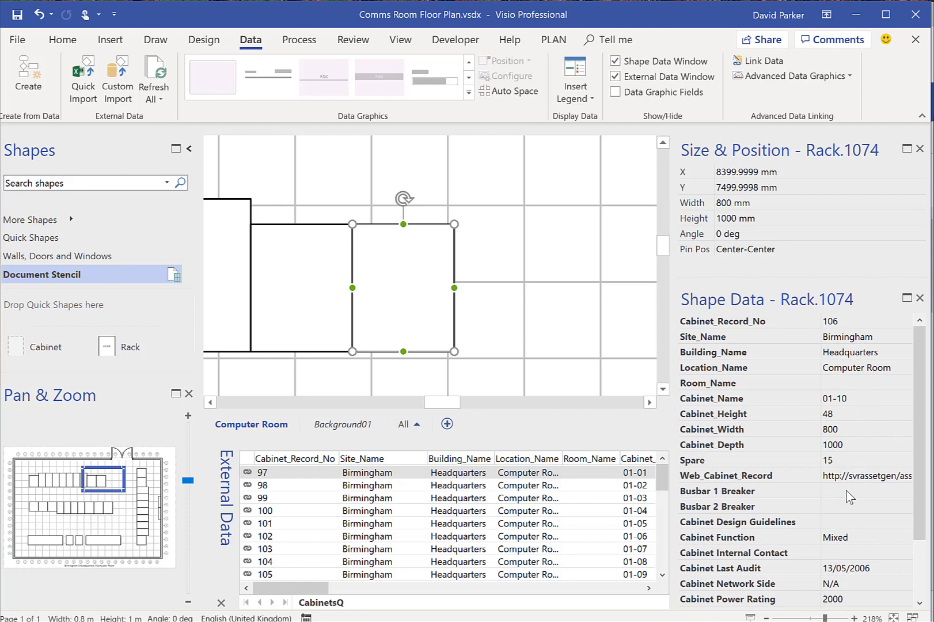
pyautogui.moveTo(919, 478); pyautogui.dragTo(925, 555)
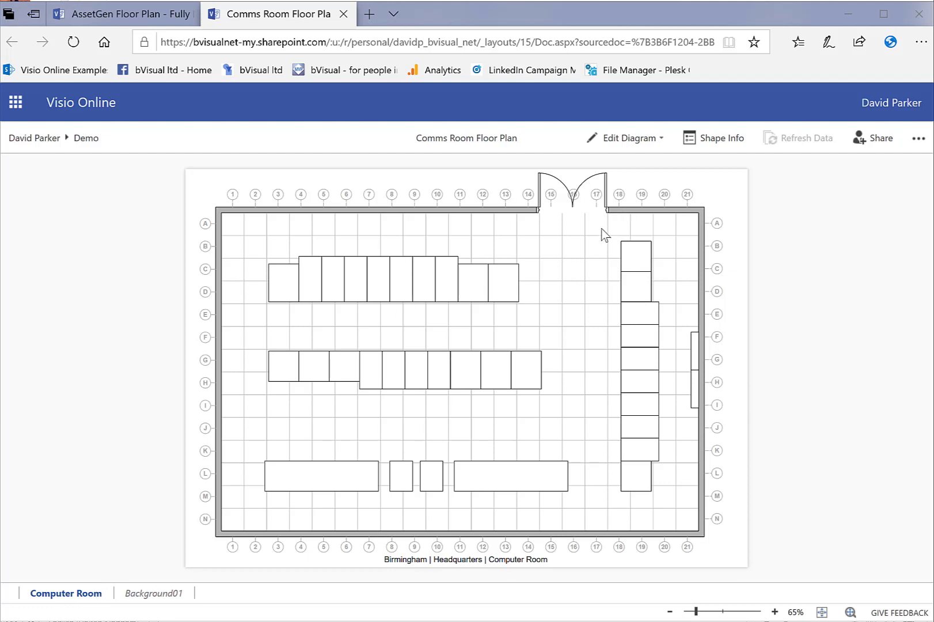
# Step: View Shape Info for each rack down the right-hand column, ending at cabinet 03-07 (Rack.1108)
pyautogui.click(717, 141)
pyautogui.click(518, 270)
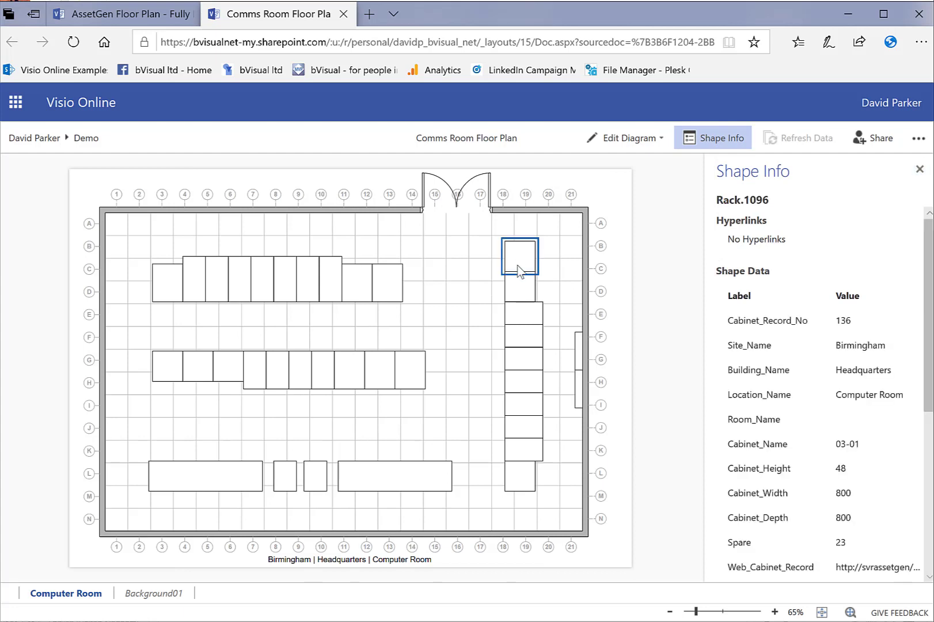
pyautogui.click(530, 340)
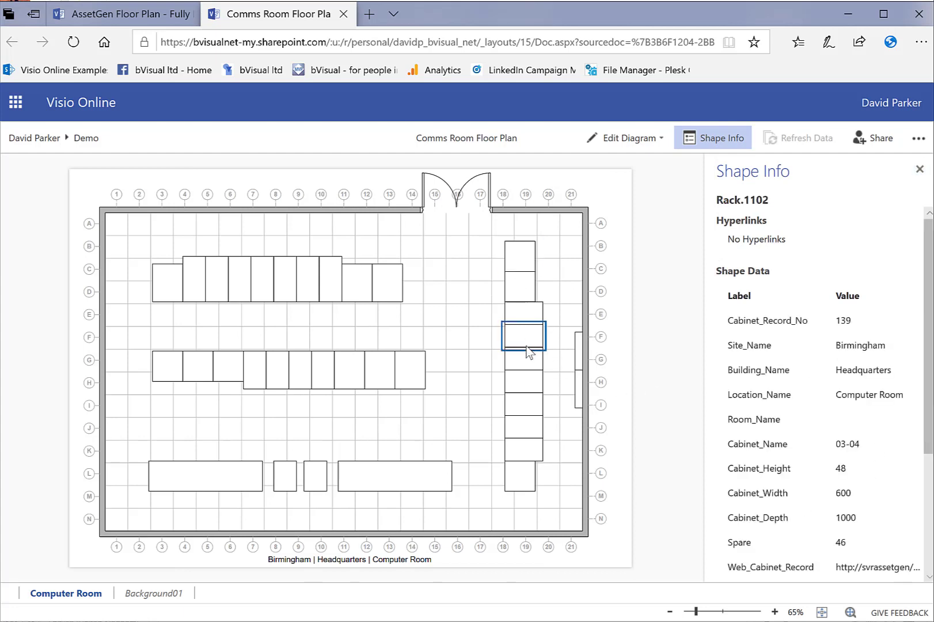
pyautogui.click(520, 362)
pyautogui.click(518, 385)
pyautogui.click(519, 408)
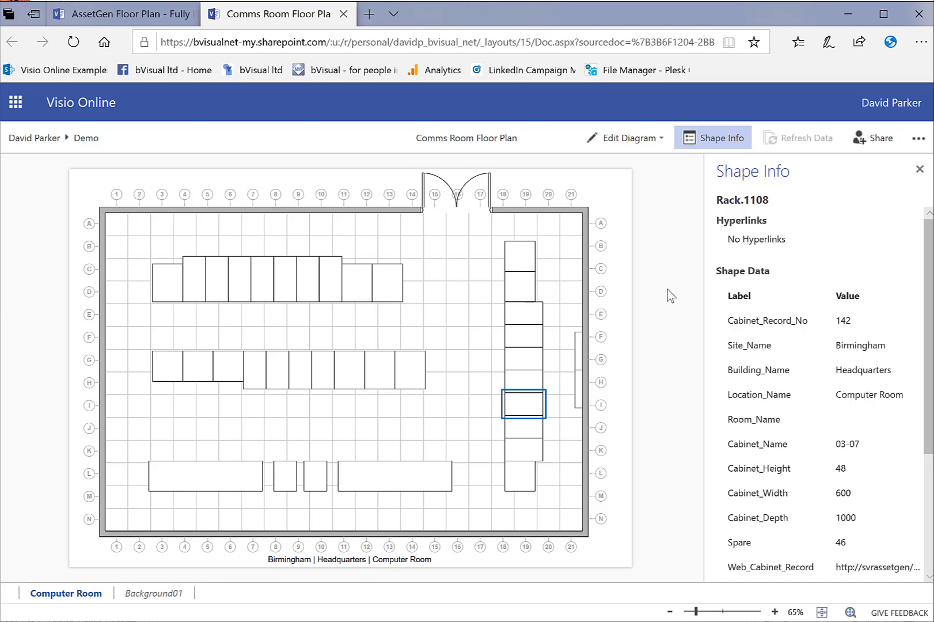
# Step: Create a share link for the floor plan with editing disallowed, and copy it
pyautogui.click(882, 143)
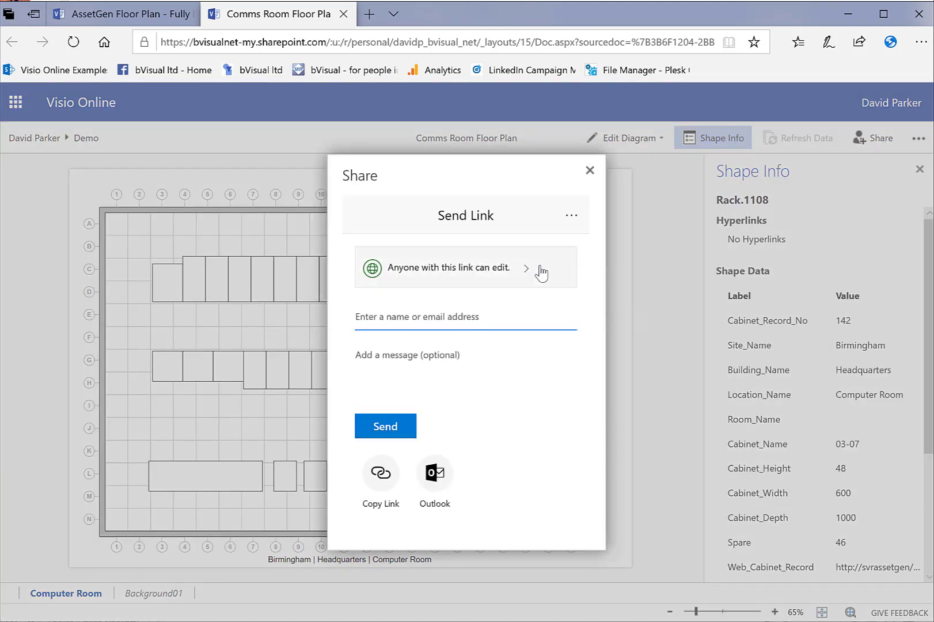
pyautogui.click(526, 272)
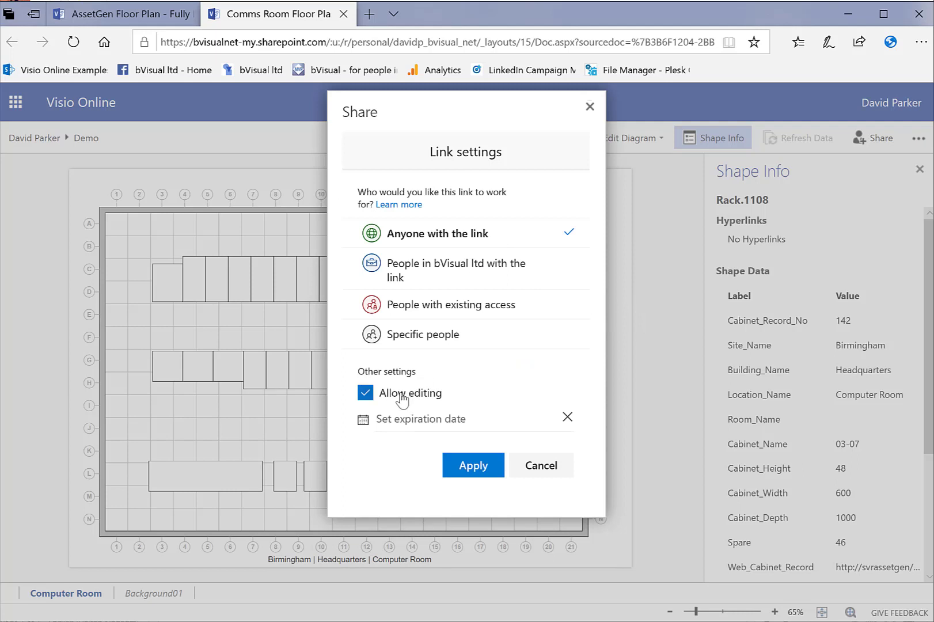
pyautogui.click(410, 393)
pyautogui.click(472, 473)
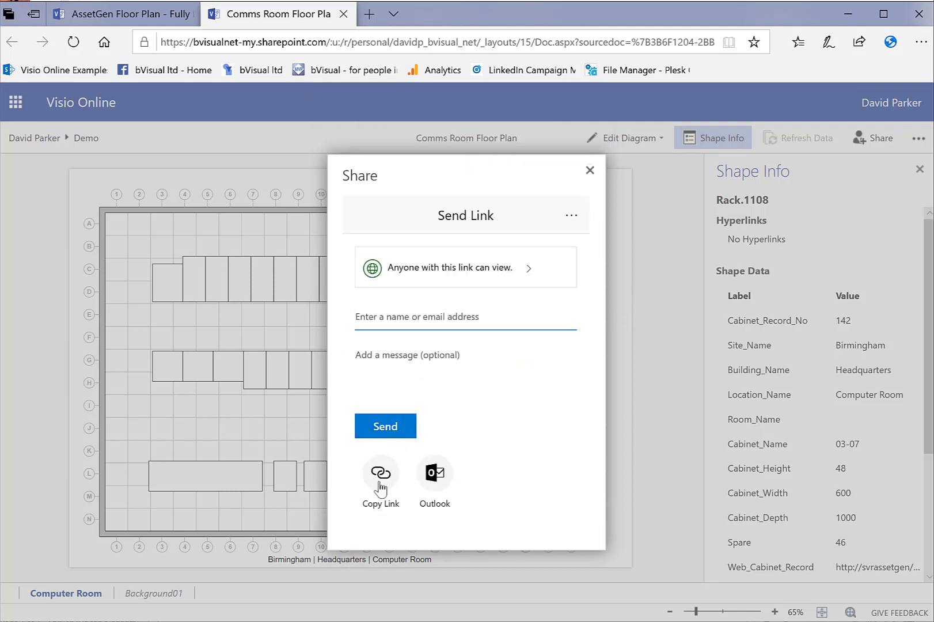
pyautogui.click(380, 479)
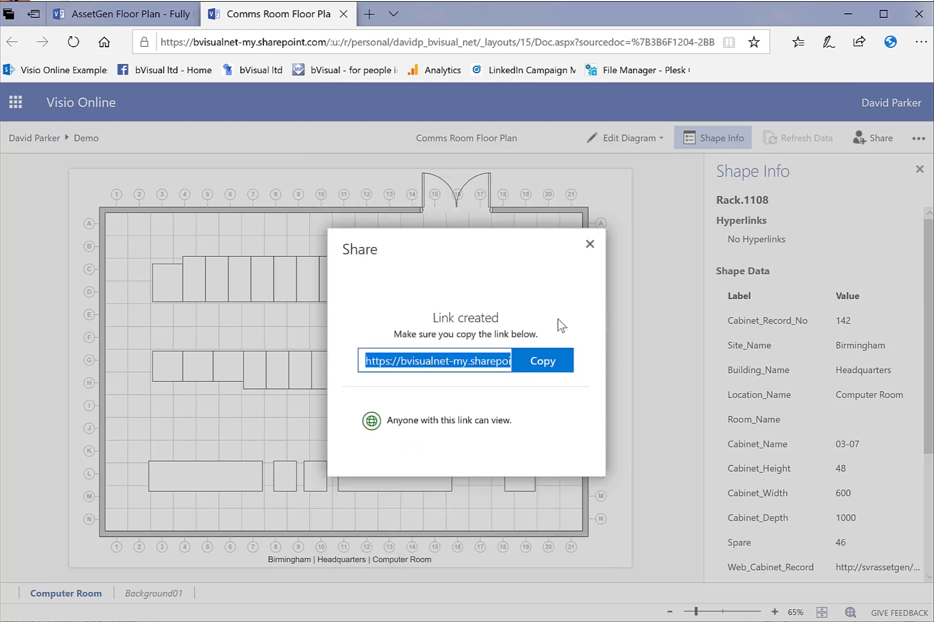
pyautogui.click(546, 364)
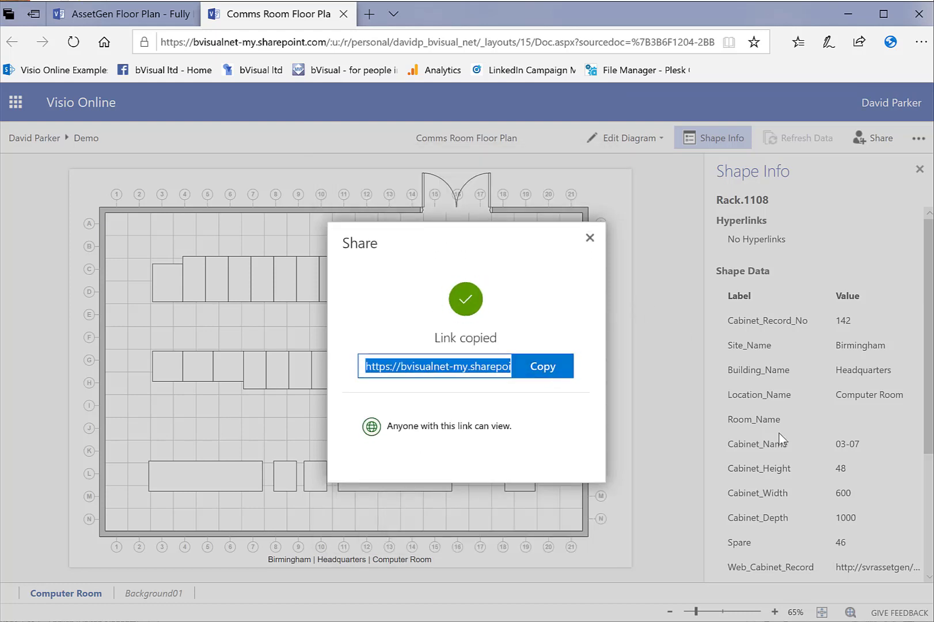
# Step: Change the Visio visual's diagram link to the pasted view-only URL and connect
pyautogui.hotkey('alt', 'Tab')
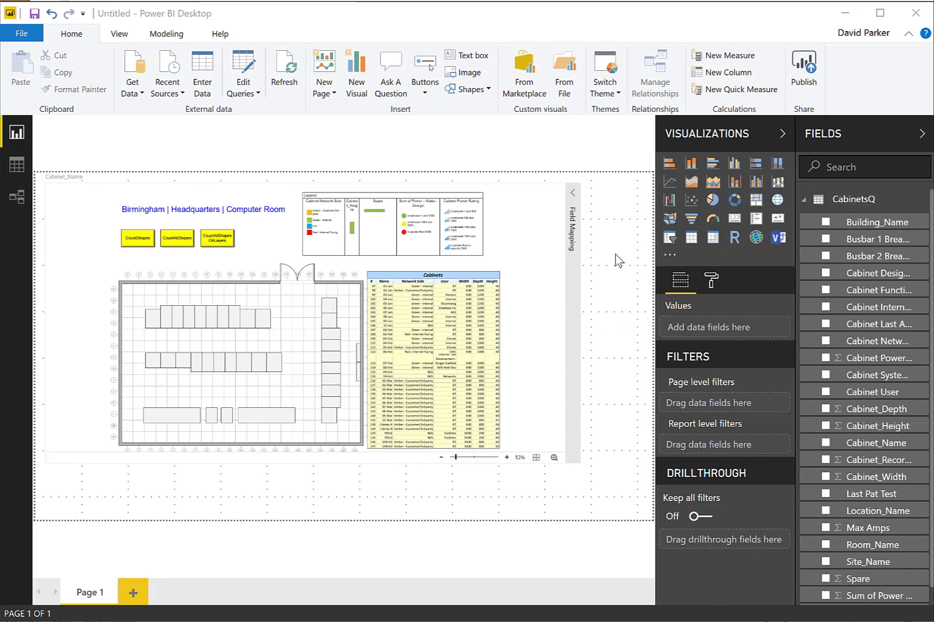
pyautogui.click(573, 199)
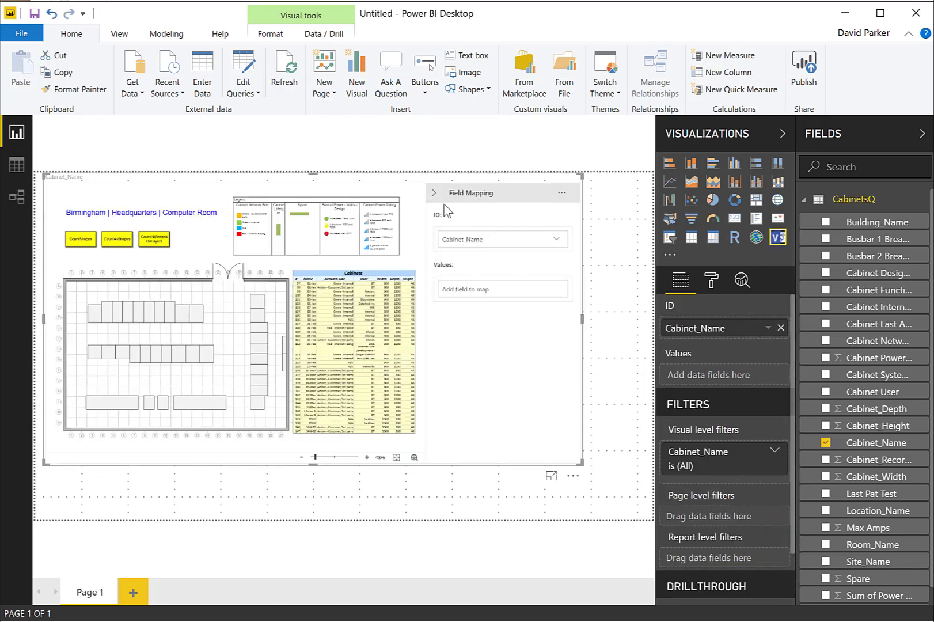
pyautogui.click(561, 193)
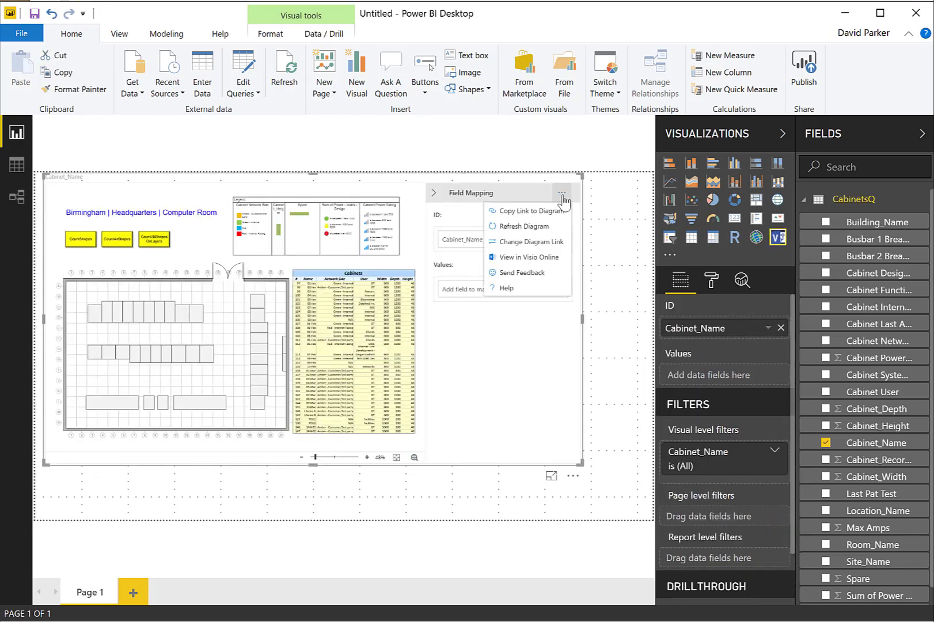
pyautogui.click(545, 242)
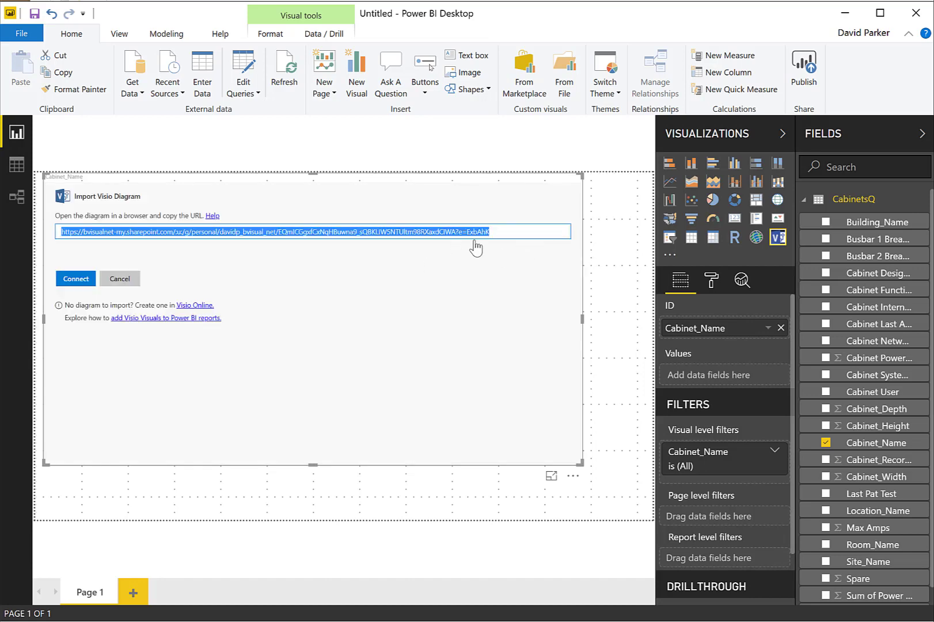
pyautogui.hotkey('ctrl', 'v')
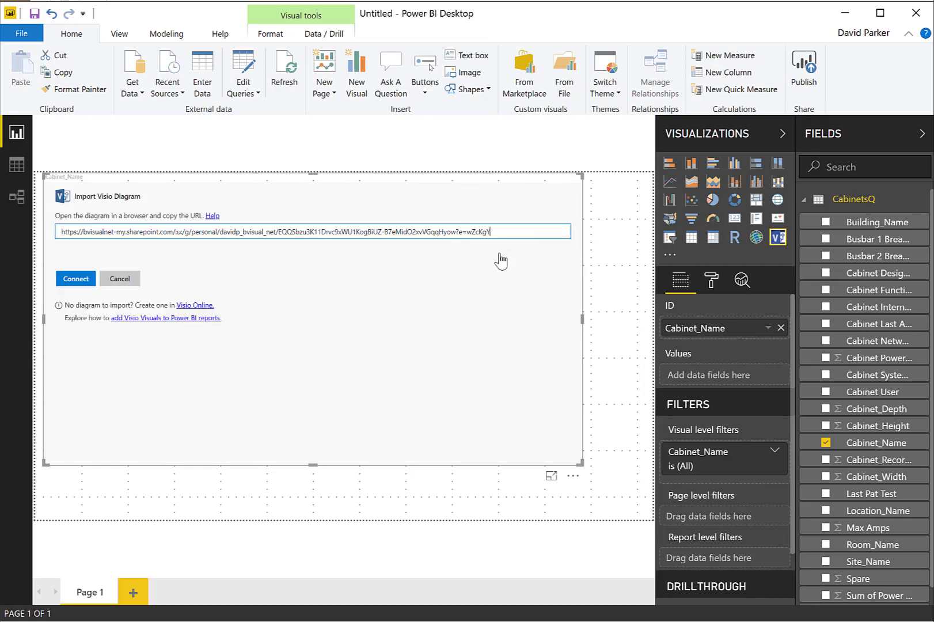
pyautogui.click(75, 280)
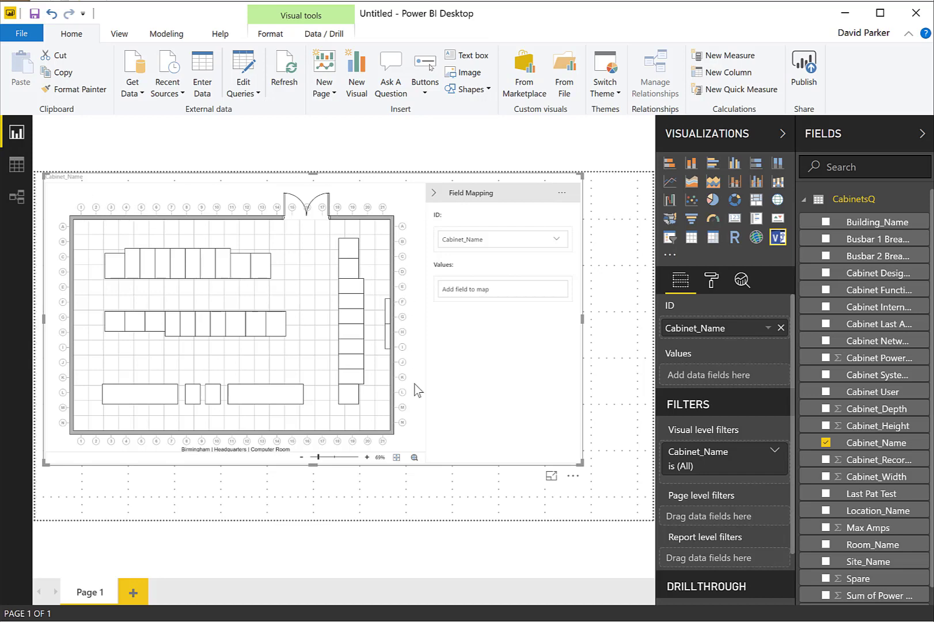
# Step: Collapse Field Mapping and drag the visual's bottom-right corner to enlarge the floor plan
pyautogui.click(431, 193)
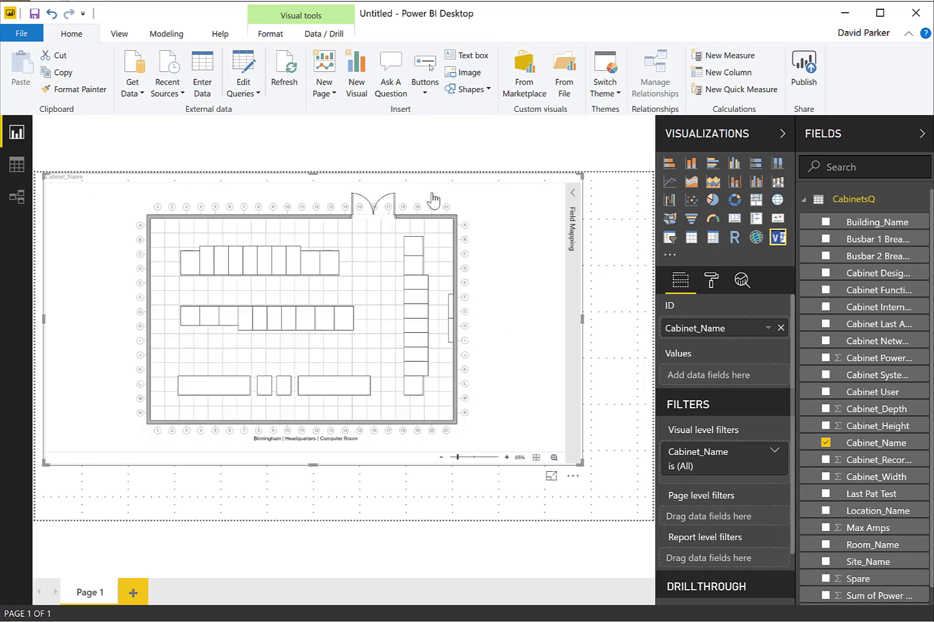
pyautogui.moveTo(586, 469); pyautogui.dragTo(607, 513)
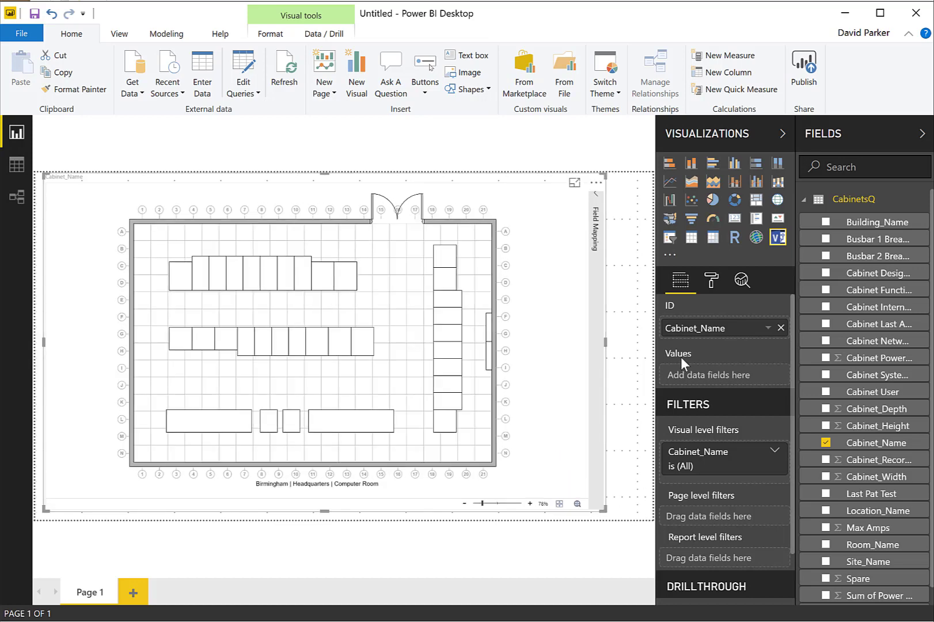